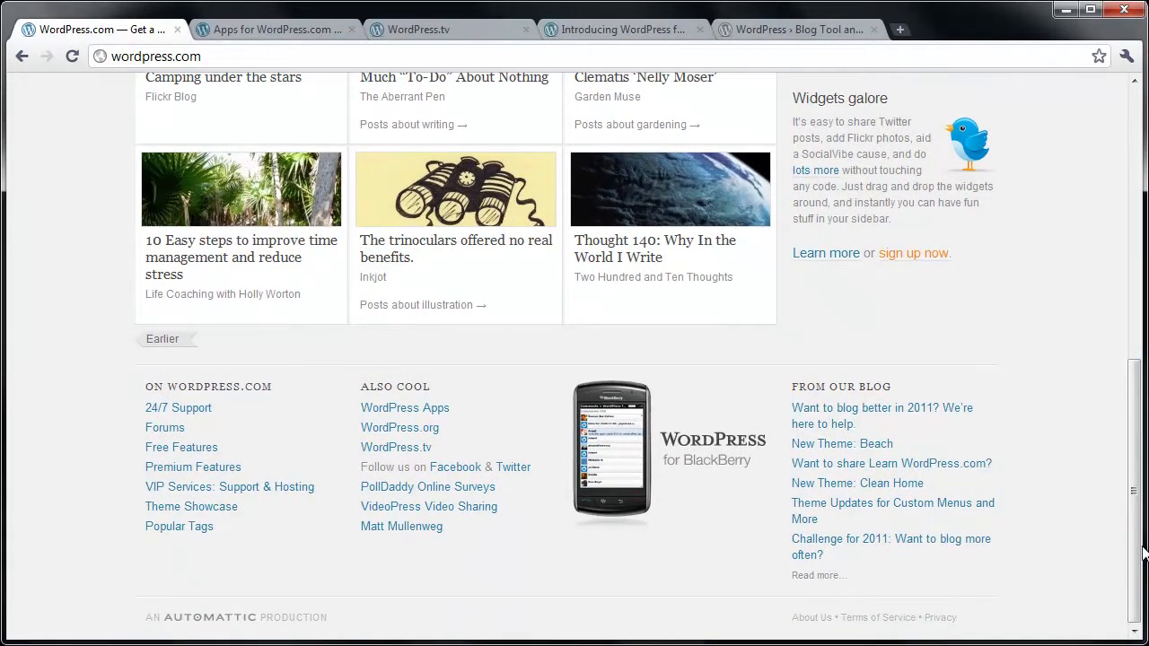
Browse the Apps for WordPress.com support page, then close the WordPress.org tab.
{"action": "left_click_drag", "start_coordinate": [1137, 554], "coordinate": [1122, 231]}
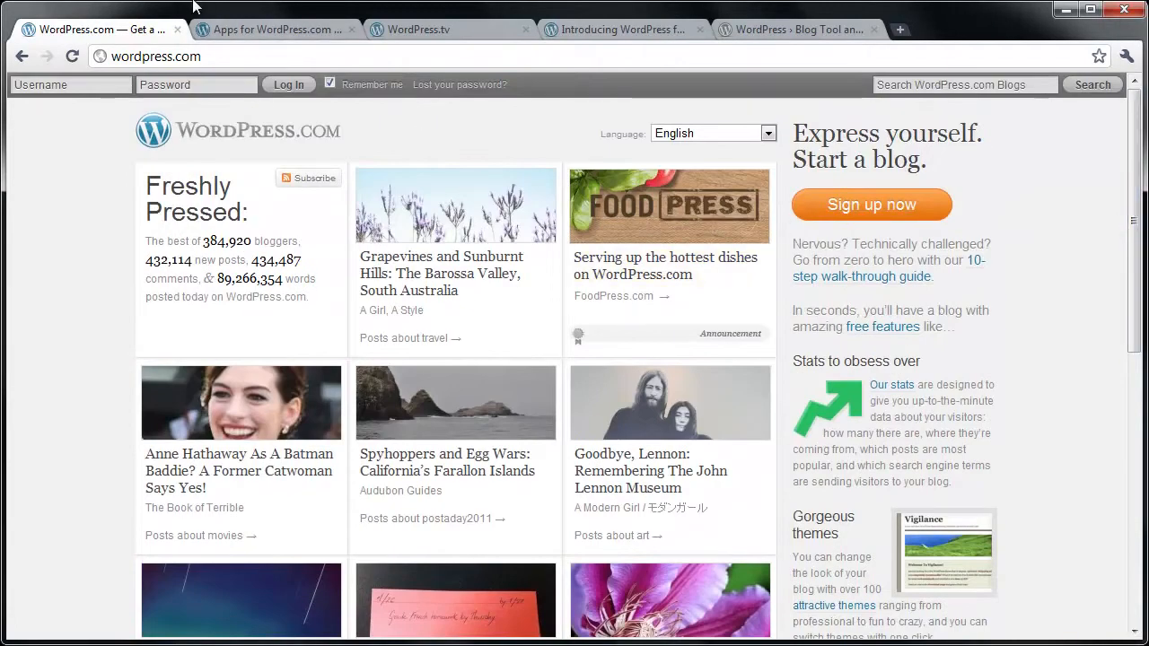
{"action": "left_click", "coordinate": [250, 26]}
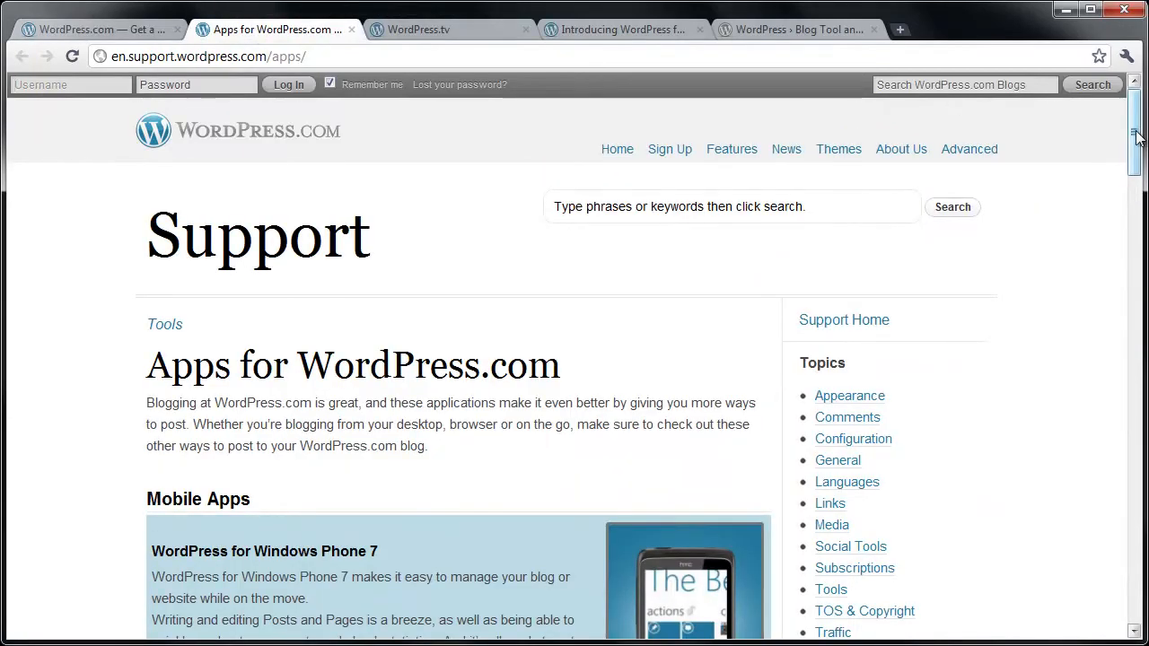
{"action": "left_click_drag", "start_coordinate": [1136, 135], "coordinate": [1136, 575]}
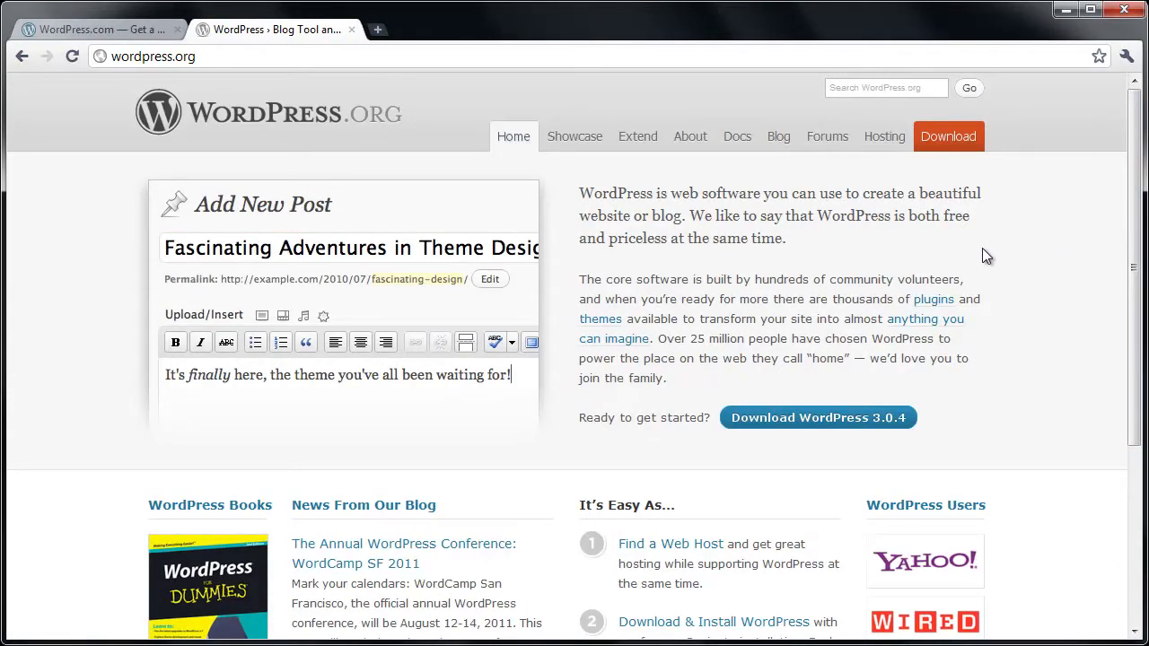
{"action": "left_click_drag", "start_coordinate": [1136, 205], "coordinate": [1131, 411]}
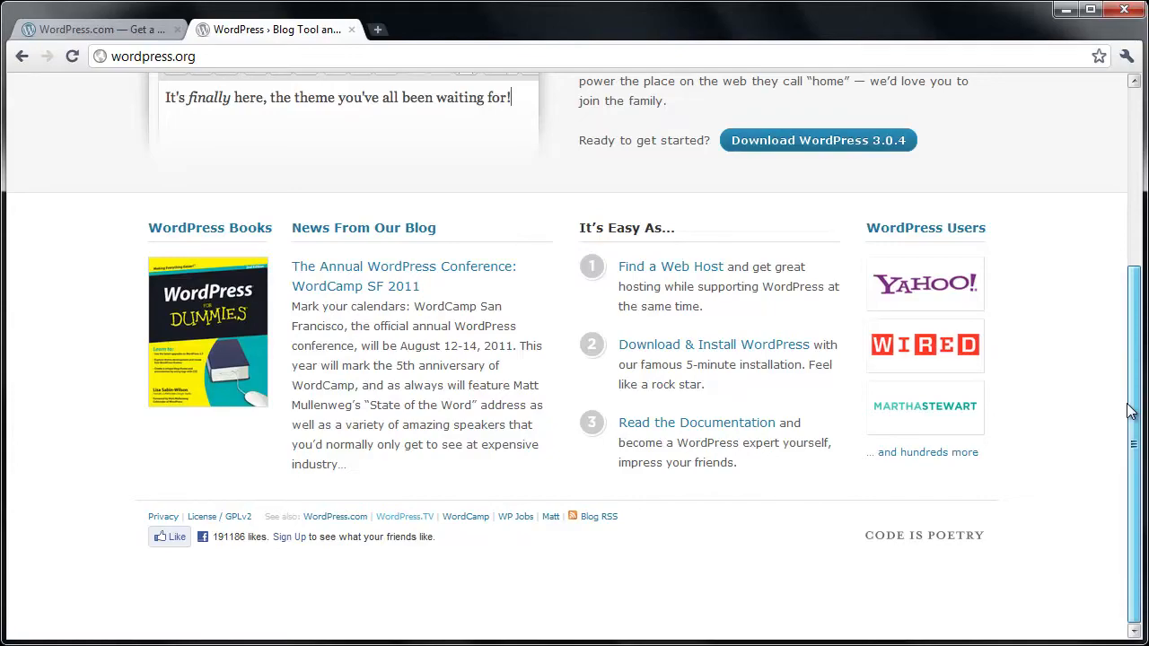
{"action": "key", "text": "ctrl+w"}
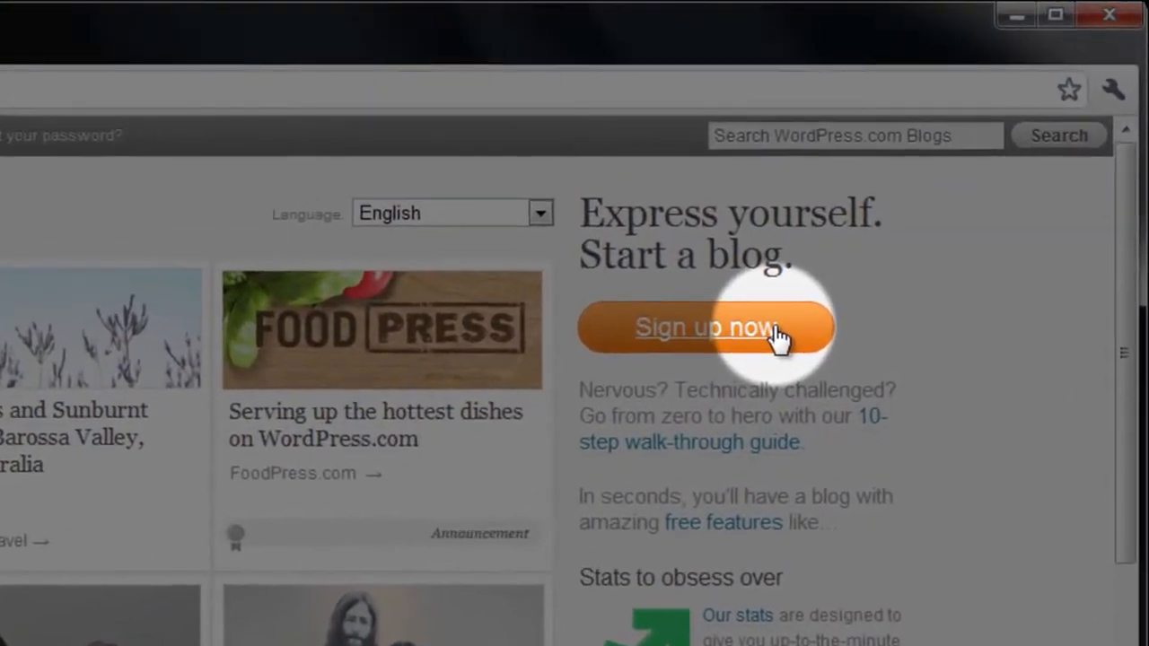
Start a new sign-up, enter an available blog address and accept the matching auto-filled username.
{"action": "left_click", "coordinate": [777, 332]}
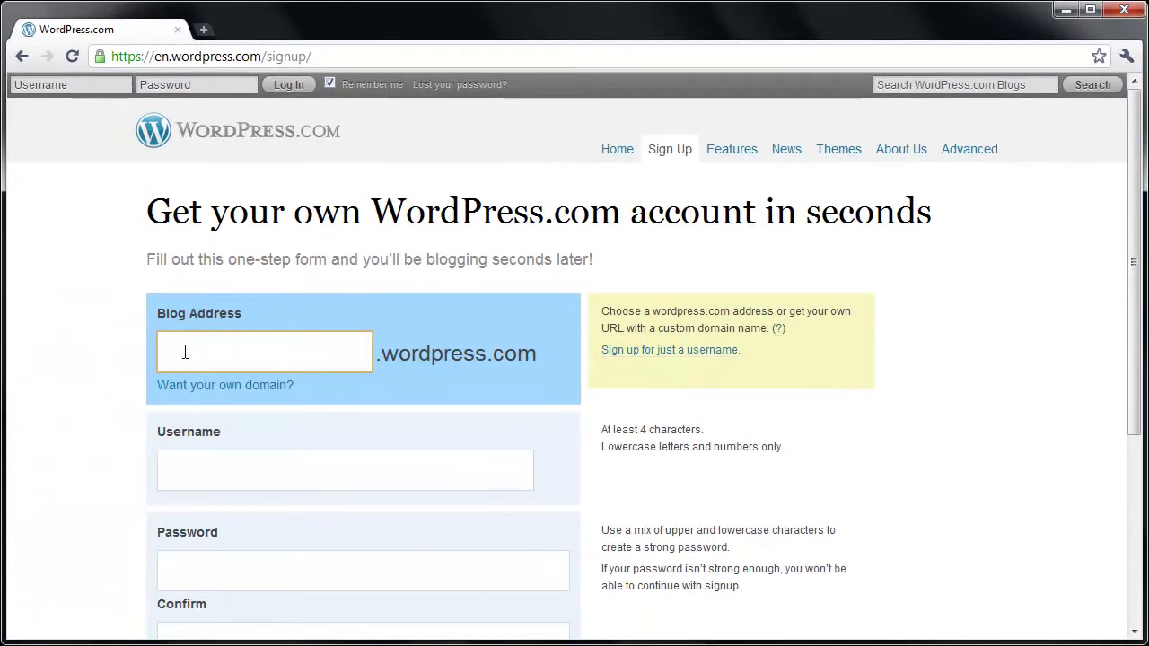
{"action": "type", "text": "curtisprevo"}
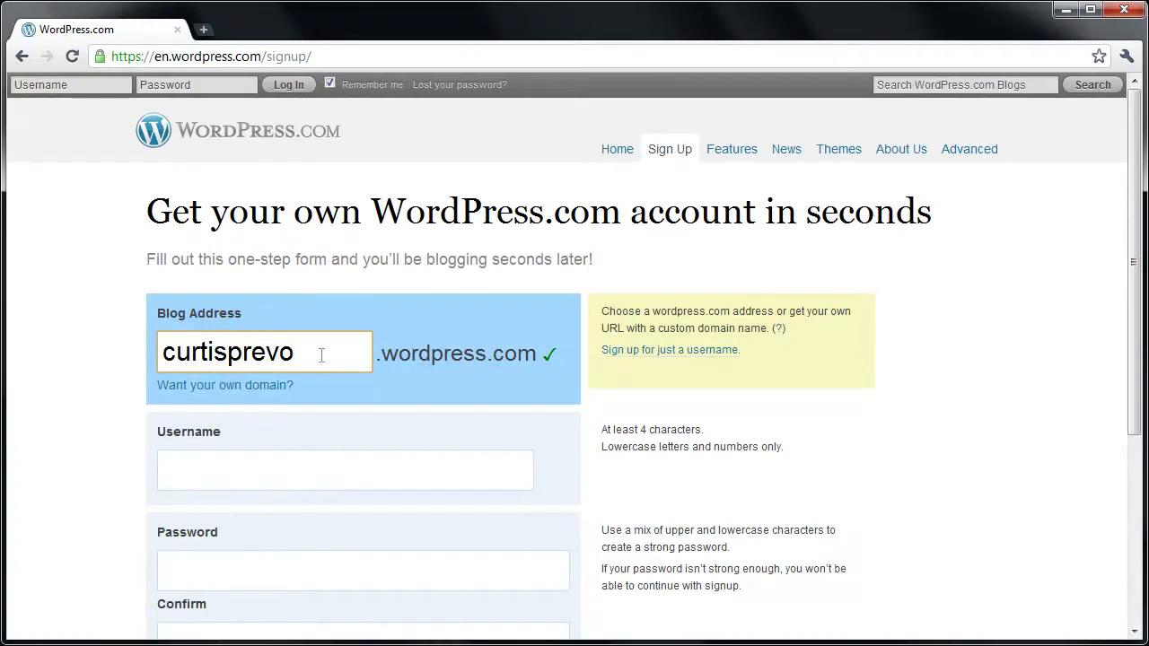
{"action": "left_click_drag", "start_coordinate": [321, 354], "coordinate": [138, 348]}
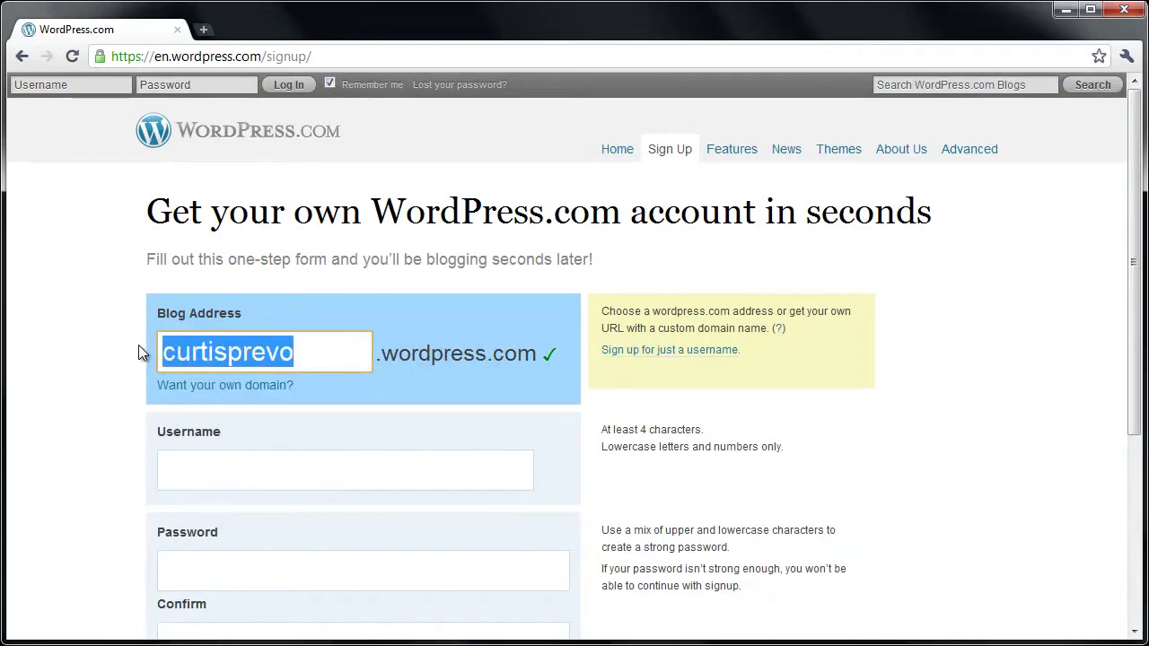
{"action": "type", "text": "curtis"}
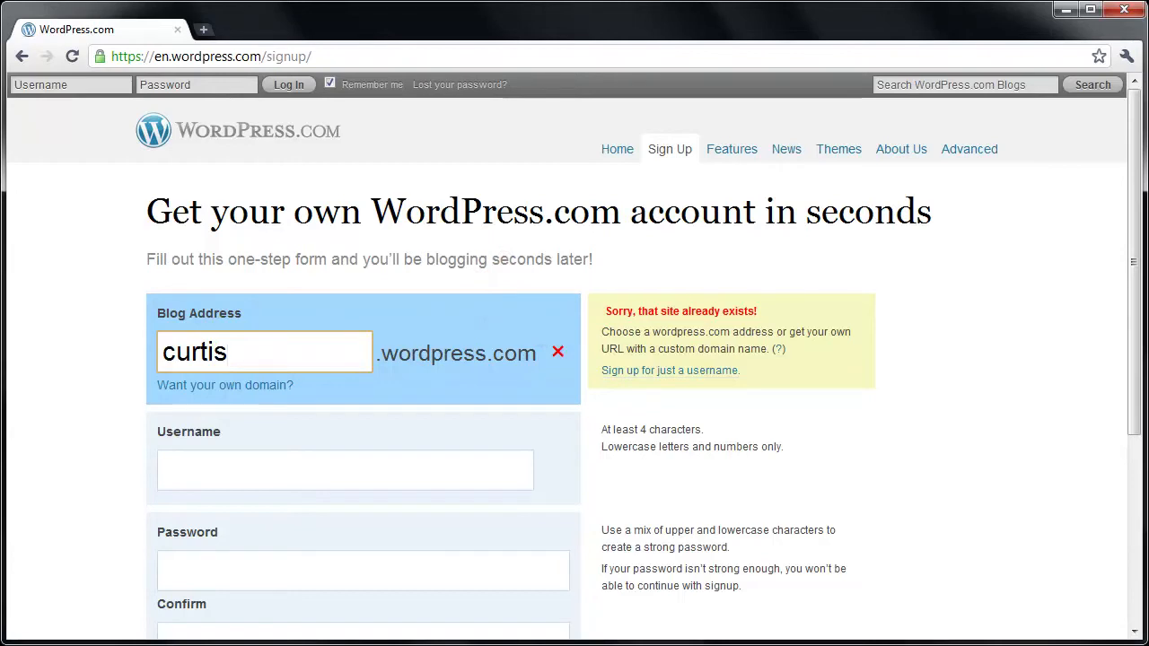
{"action": "type", "text": "prevo"}
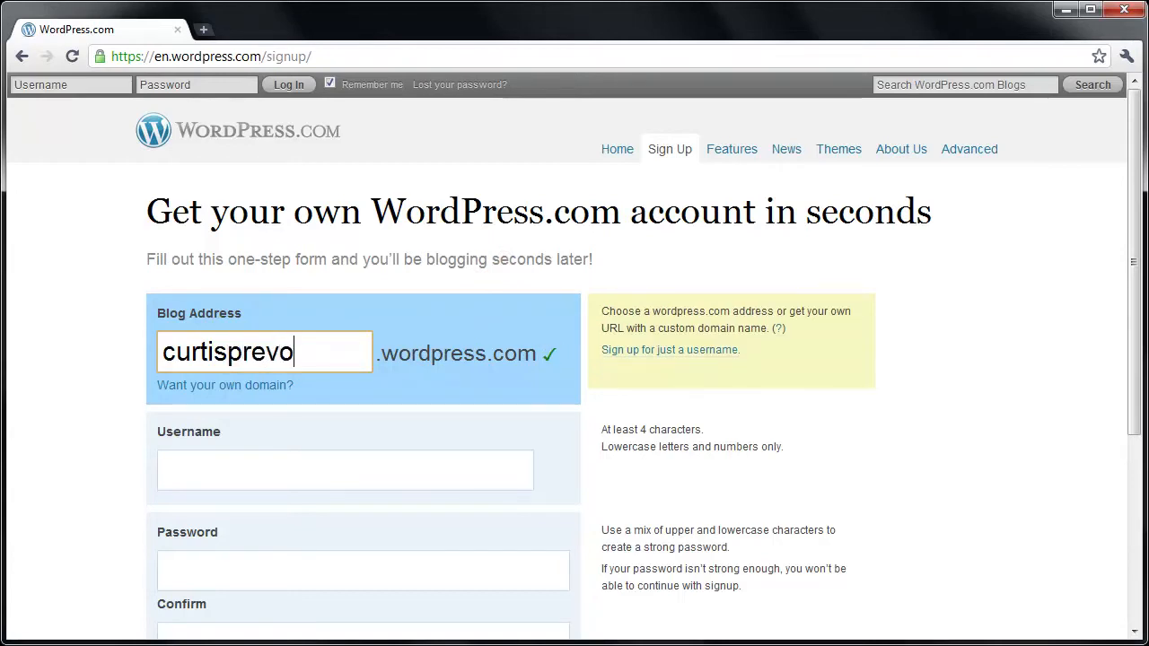
{"action": "left_click", "coordinate": [253, 470]}
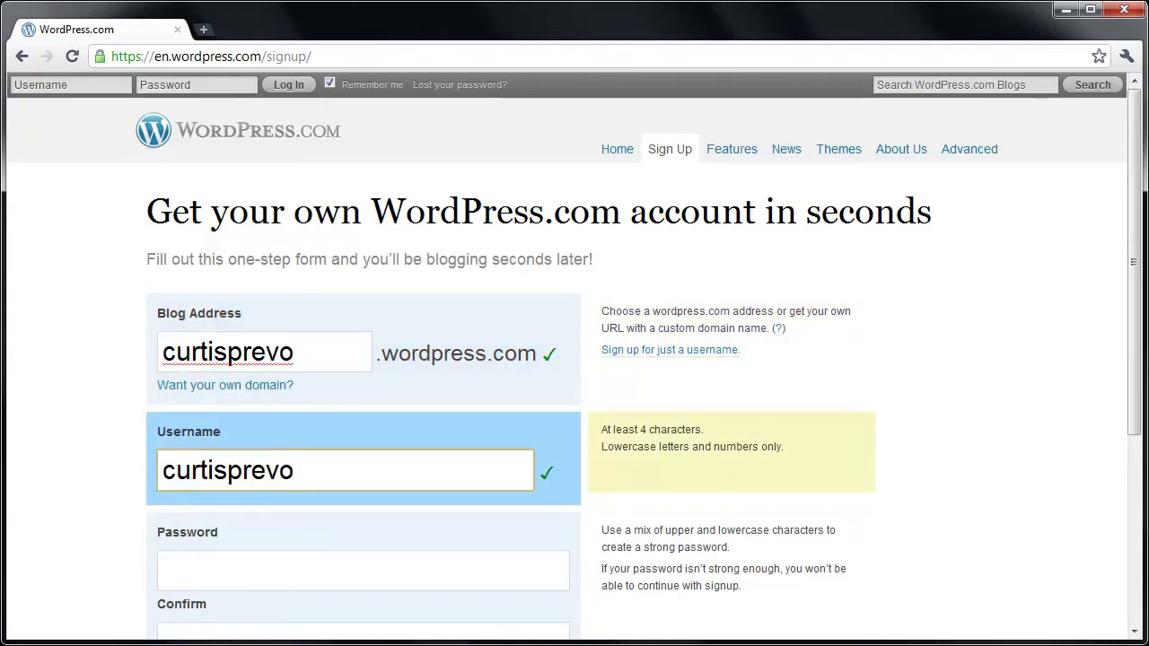
{"action": "scroll", "coordinate": [575, 359], "scroll_direction": "down", "scroll_amount": 1}
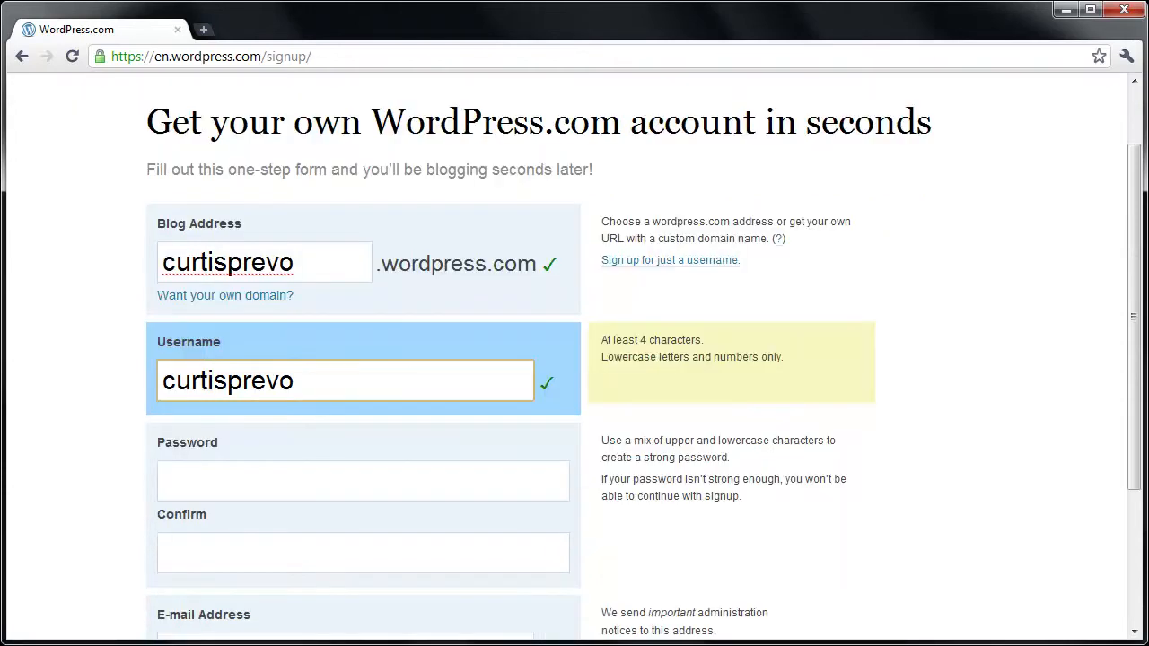
Enter a strong account password, confirm it, and move on to the e-mail address field.
{"action": "scroll", "coordinate": [574, 359], "scroll_direction": "down", "scroll_amount": 2}
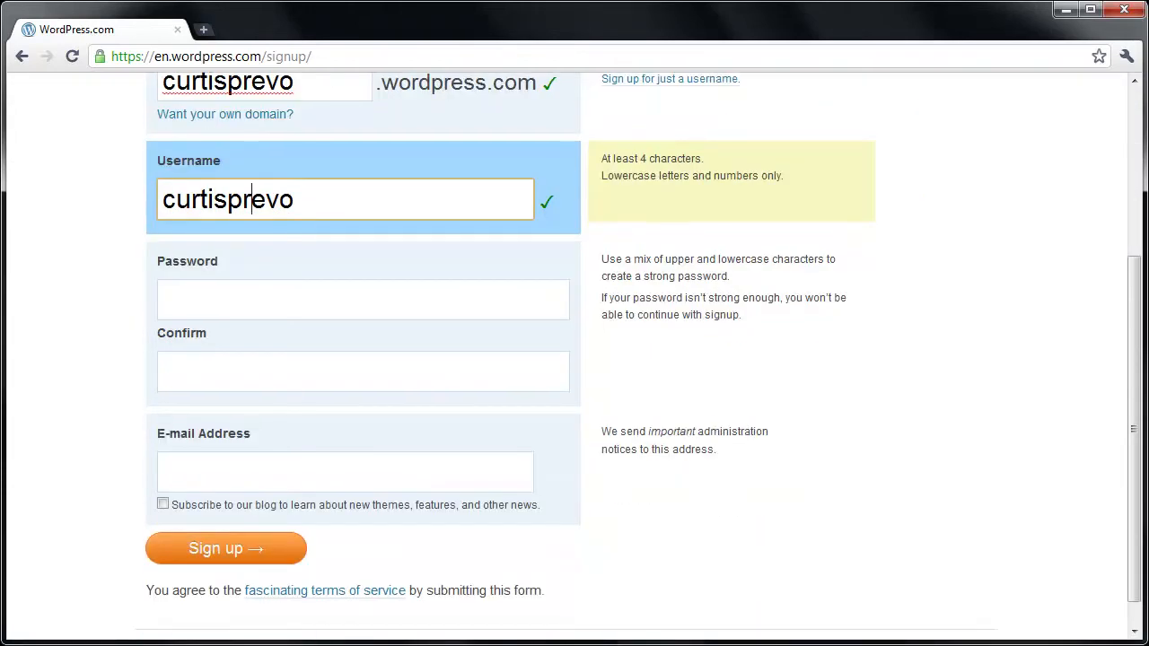
{"action": "left_click", "coordinate": [261, 300]}
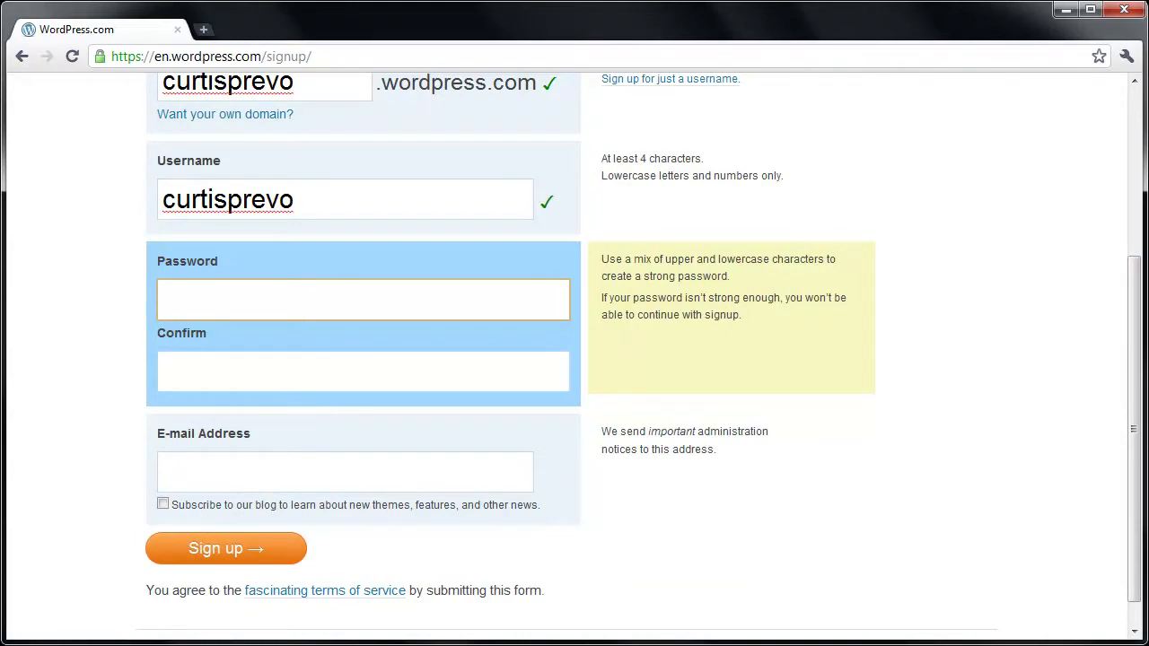
{"action": "type", "text": "••••"}
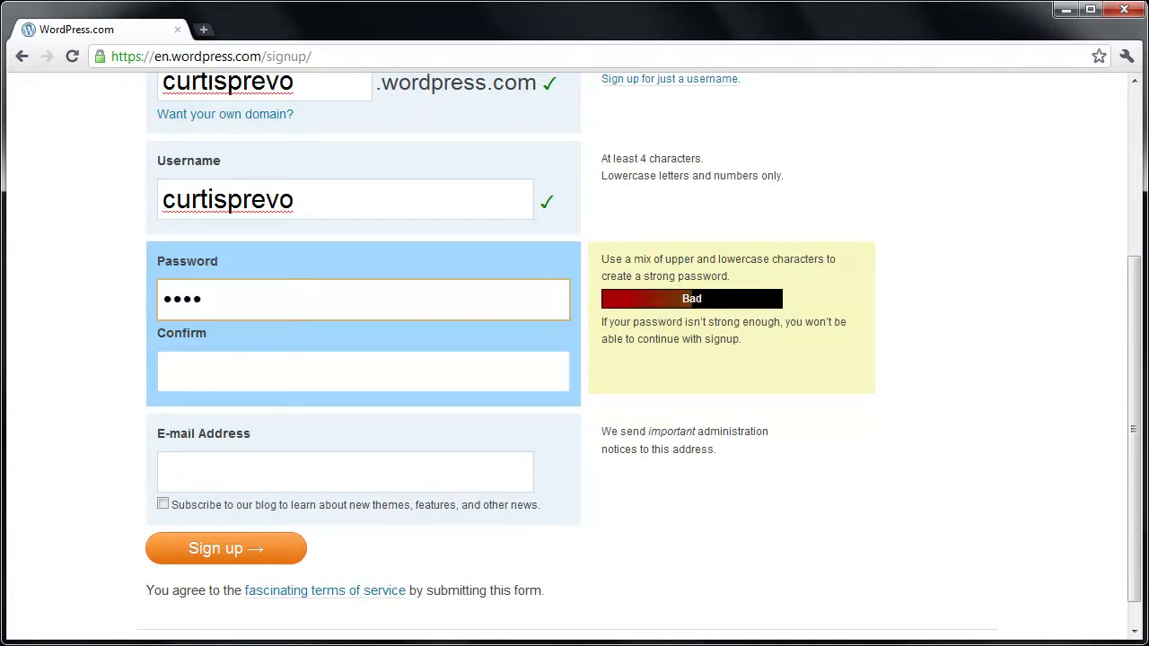
{"action": "key", "text": "BackSpace"}
{"action": "key", "text": "BackSpace"}
{"action": "key", "text": "BackSpace"}
{"action": "key", "text": "BackSpace"}
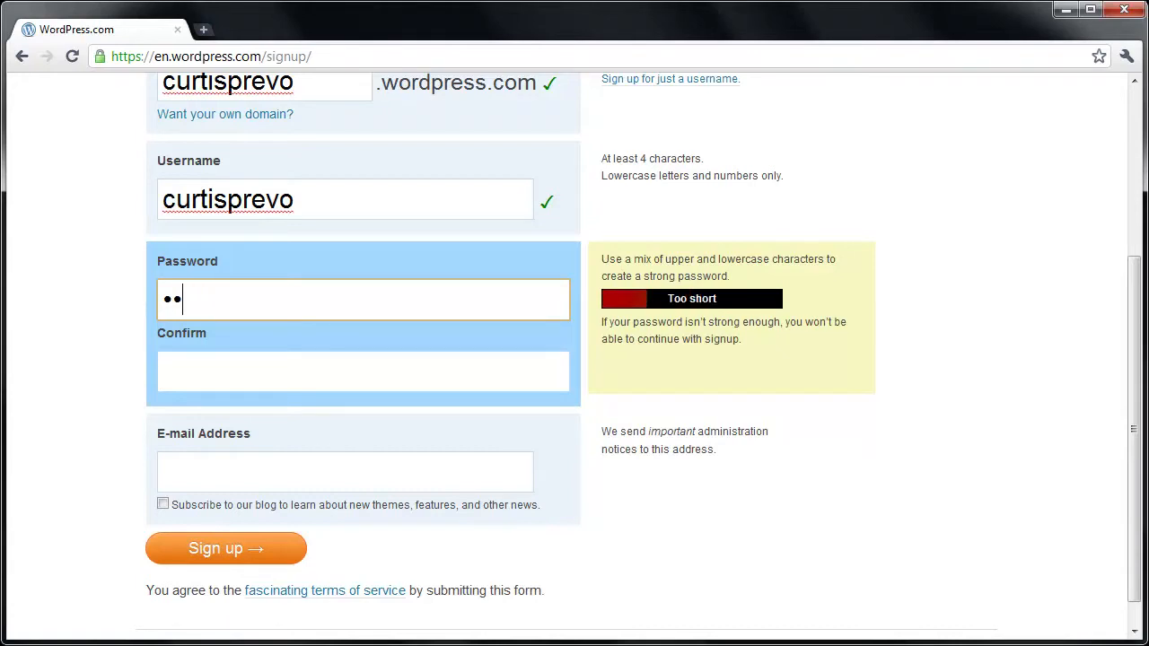
{"action": "type", "text": "••••"}
{"action": "key", "text": "BackSpace"}
{"action": "key", "text": "BackSpace"}
{"action": "key", "text": "BackSpace"}
{"action": "key", "text": "BackSpace"}
{"action": "type", "text": "•••••••••••••"}
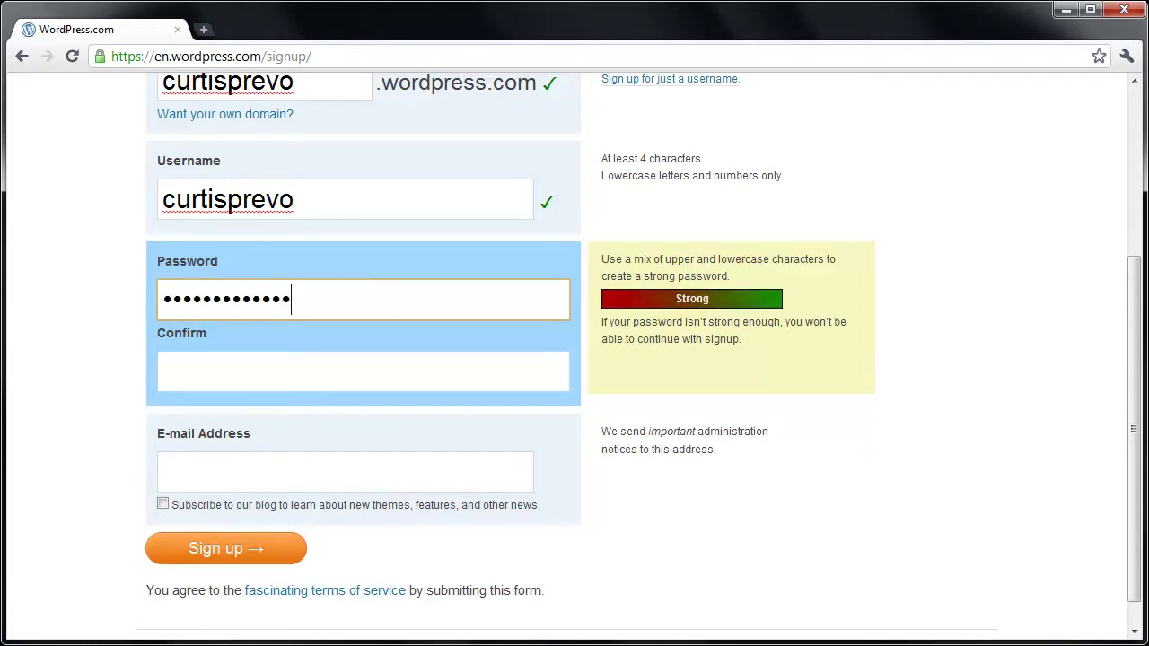
{"action": "key", "text": "Tab"}
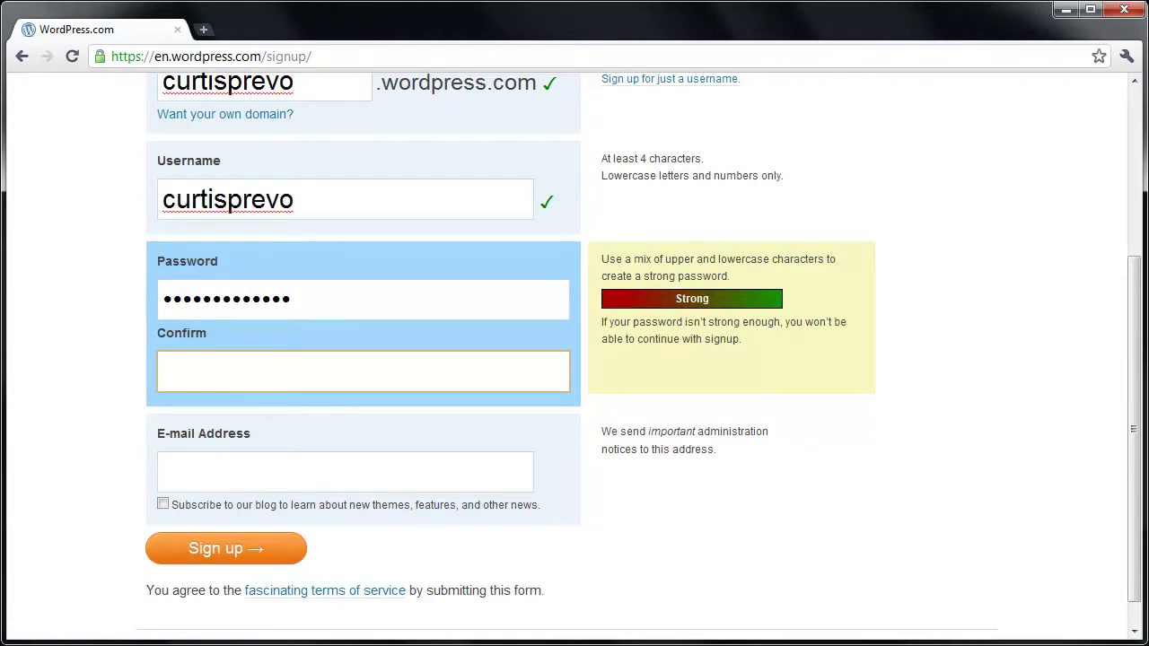
{"action": "type", "text": "•••••••••••••"}
{"action": "key", "text": "Tab"}
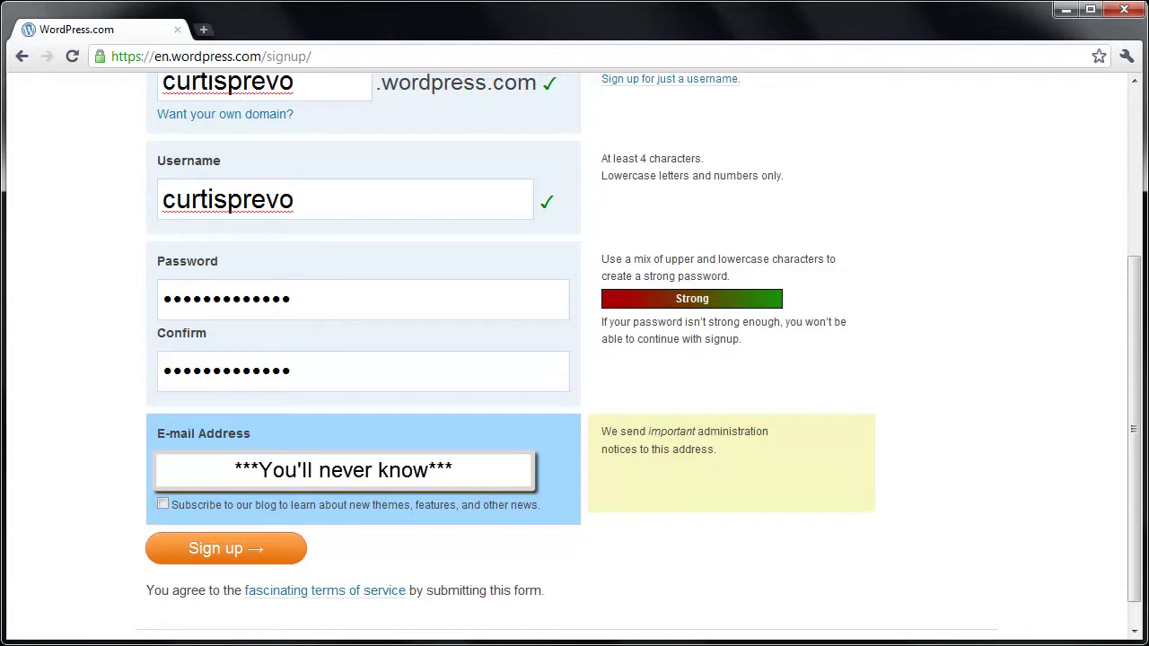
Submit the sign-up form and load mail.google.com in a new browser tab.
{"action": "left_click", "coordinate": [232, 551]}
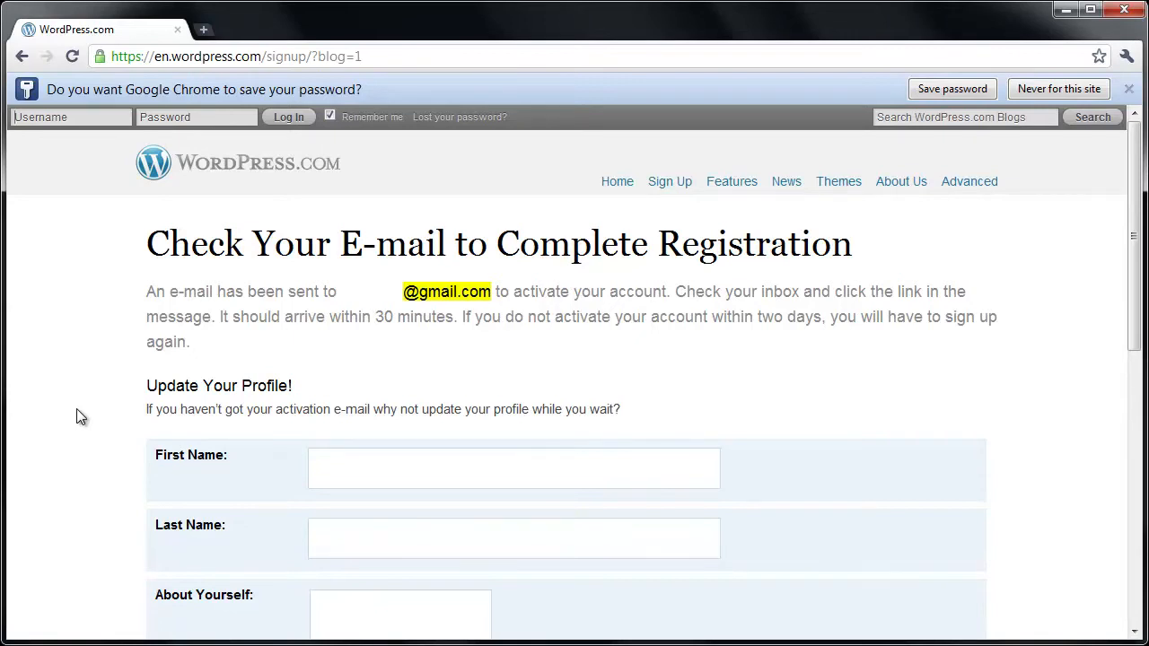
{"action": "left_click", "coordinate": [204, 30]}
{"action": "type", "text": "mail.google.com"}
{"action": "key", "text": "Return"}
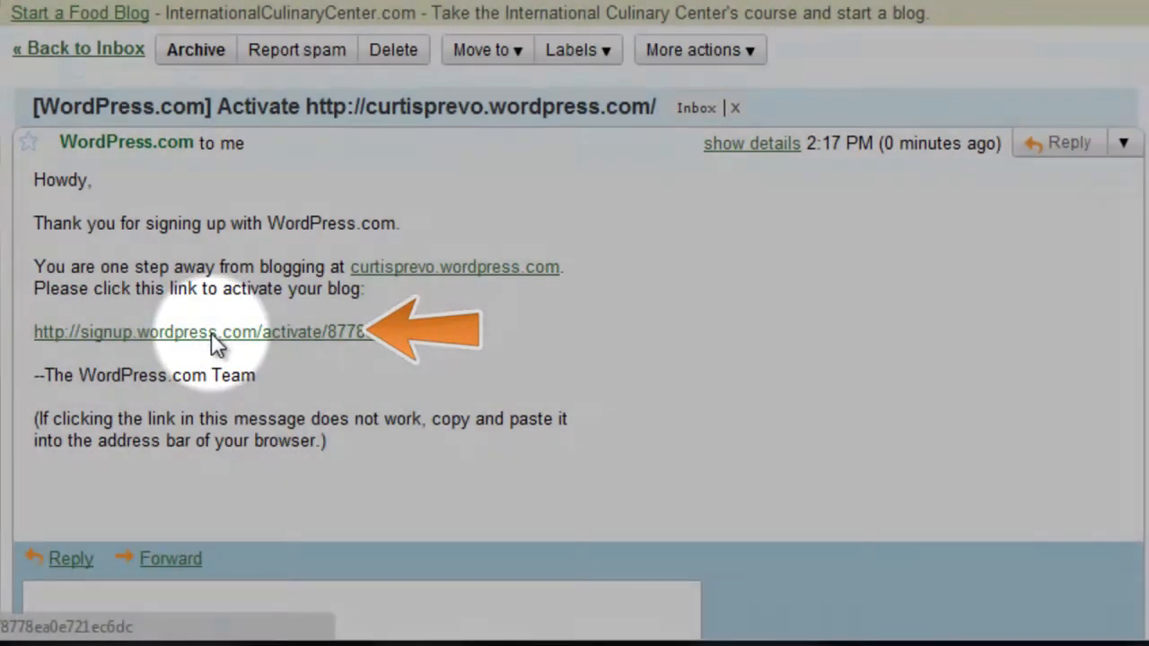
Follow the activation link in the WordPress.com e-mail to activate the blog.
{"action": "left_click", "coordinate": [211, 333]}
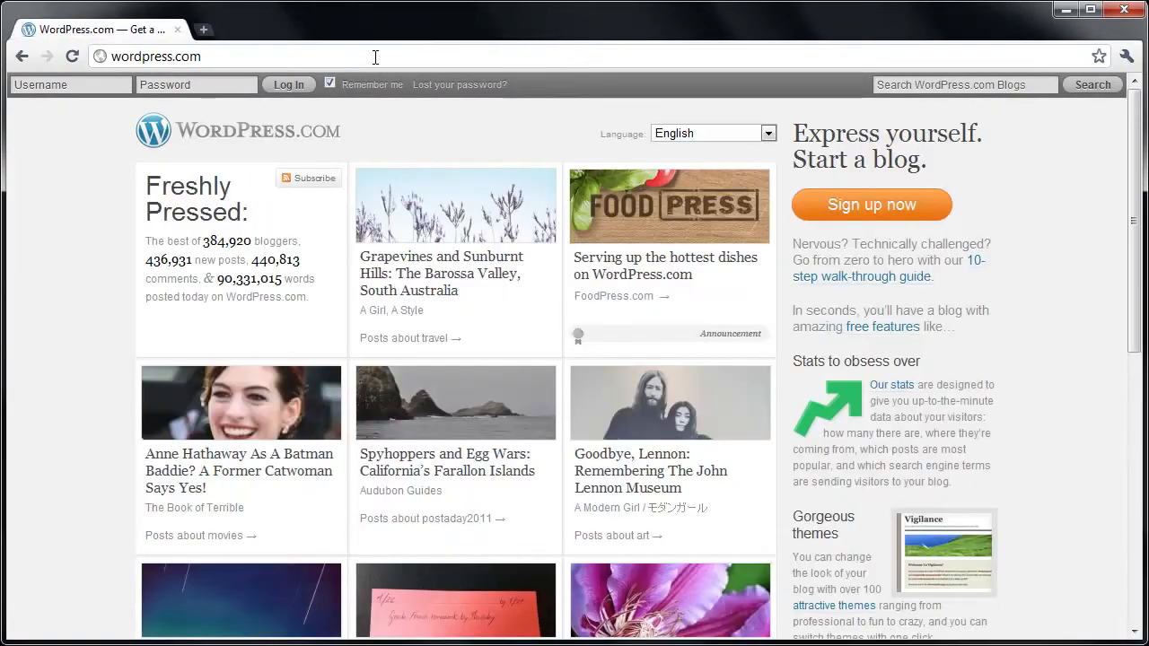
Log in with the new account's username and password, with Remember me turned off.
{"action": "left_click", "coordinate": [68, 86]}
{"action": "type", "text": "curtisprevor"}
{"action": "key", "text": "Tab"}
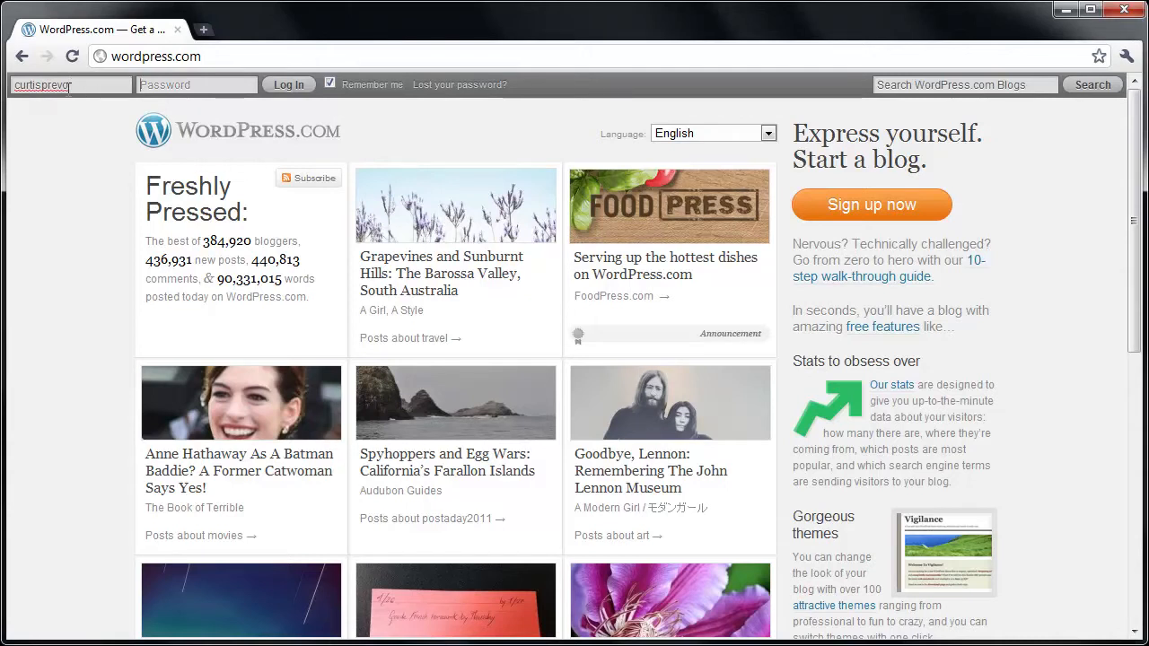
{"action": "type", "text": "*************"}
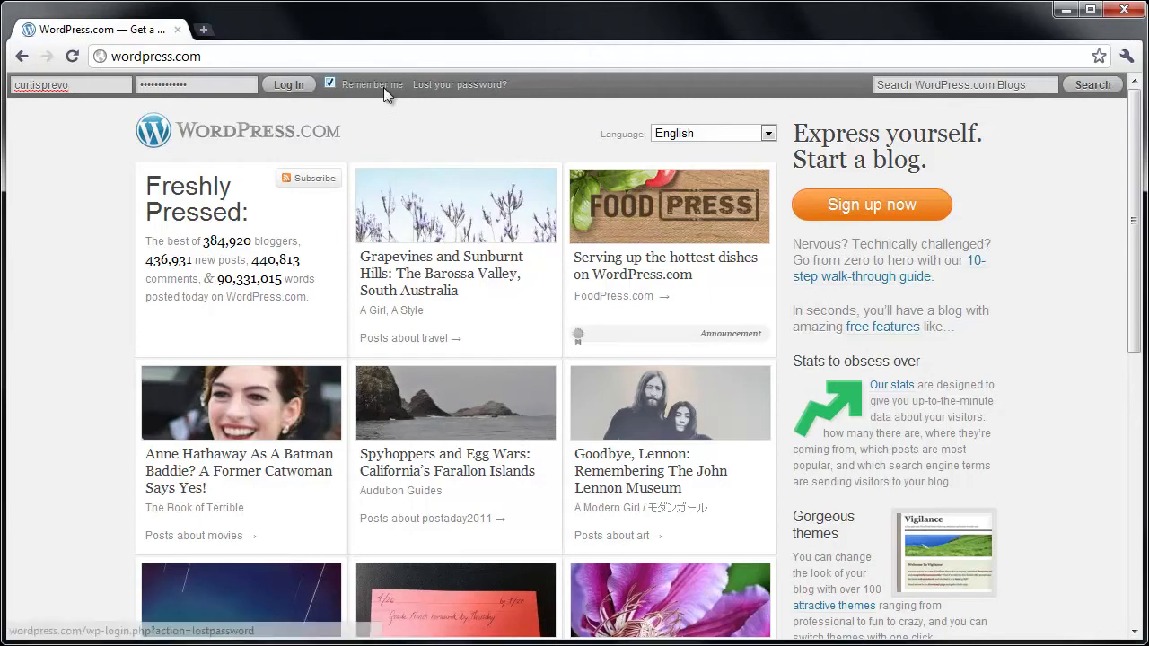
{"action": "left_click", "coordinate": [330, 84]}
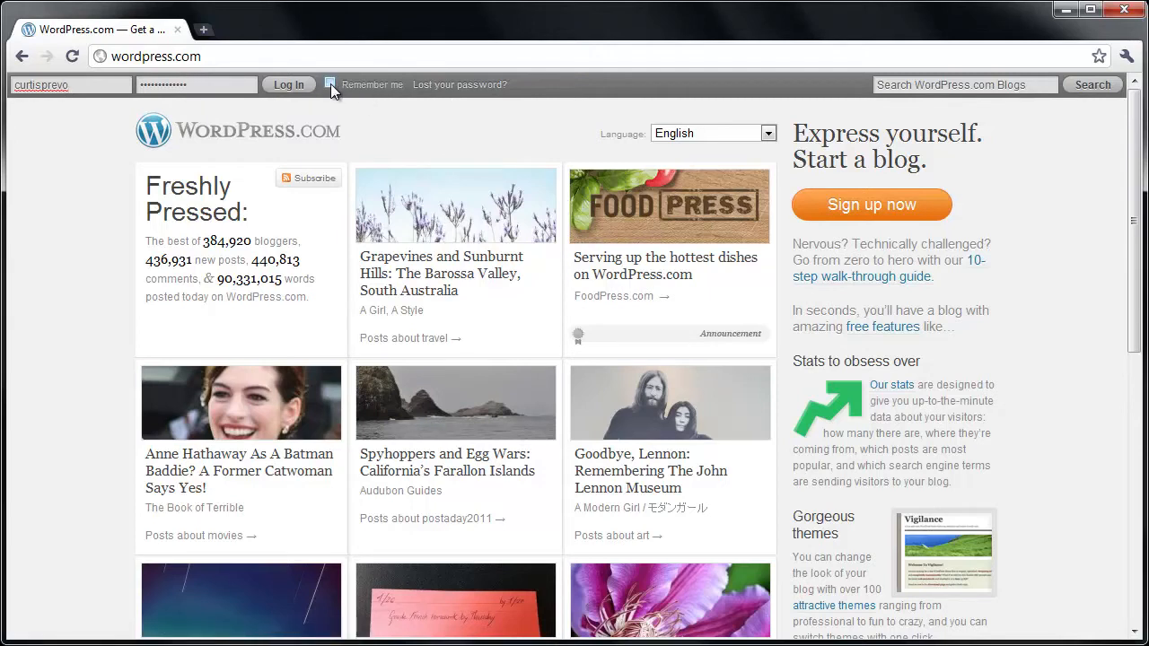
{"action": "left_click", "coordinate": [289, 86]}
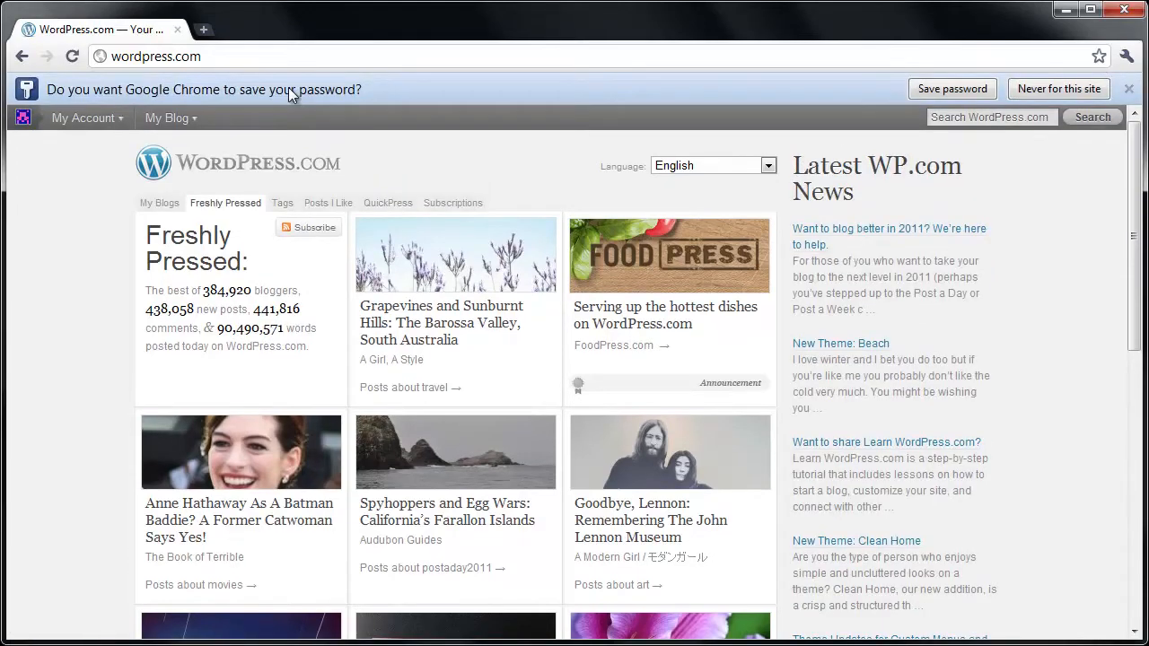
Dismiss the save-password prompt, view the blog's front and About pages, then open its Dashboard.
{"action": "left_click", "coordinate": [1059, 89]}
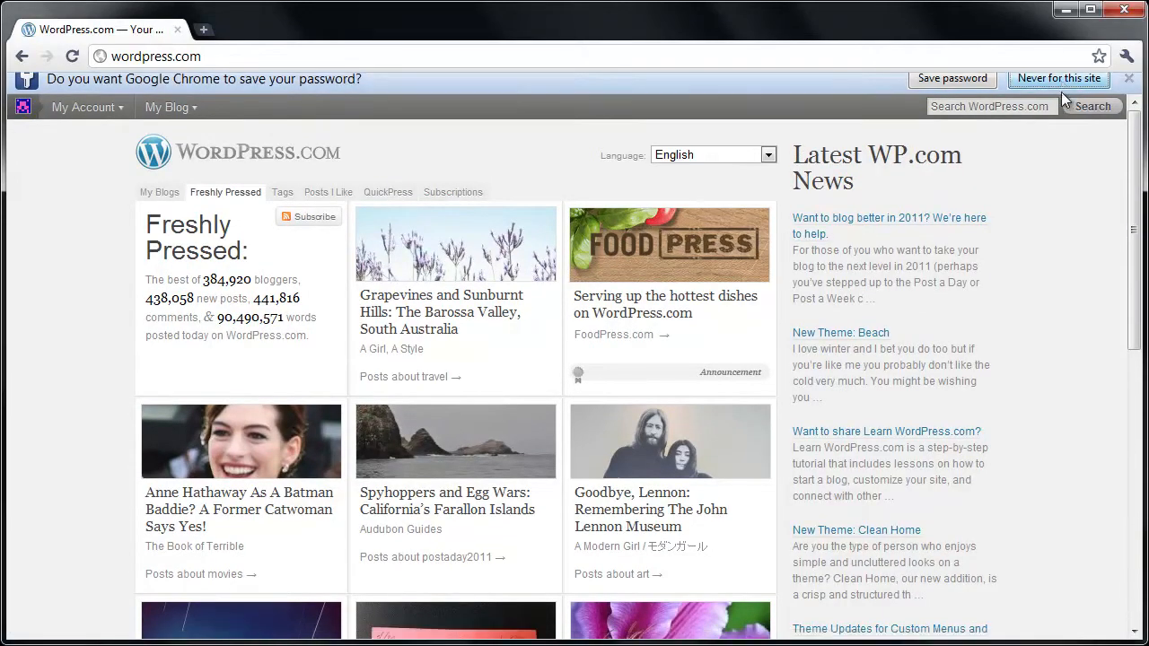
{"action": "mouse_move", "coordinate": [170, 86]}
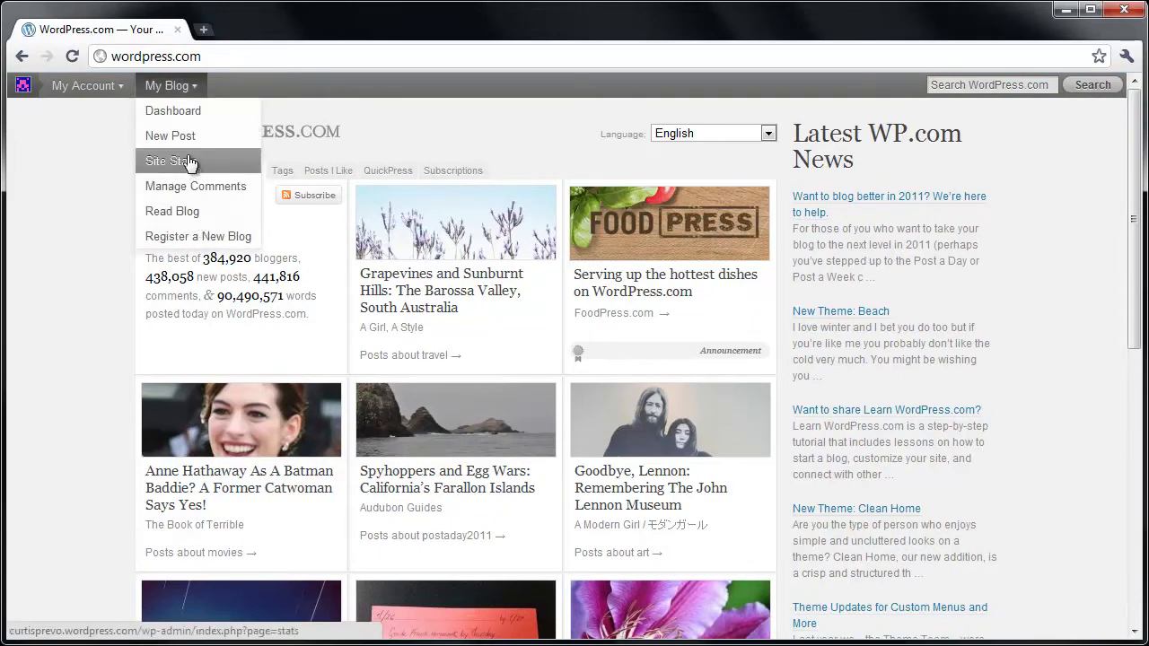
{"action": "left_click", "coordinate": [169, 92]}
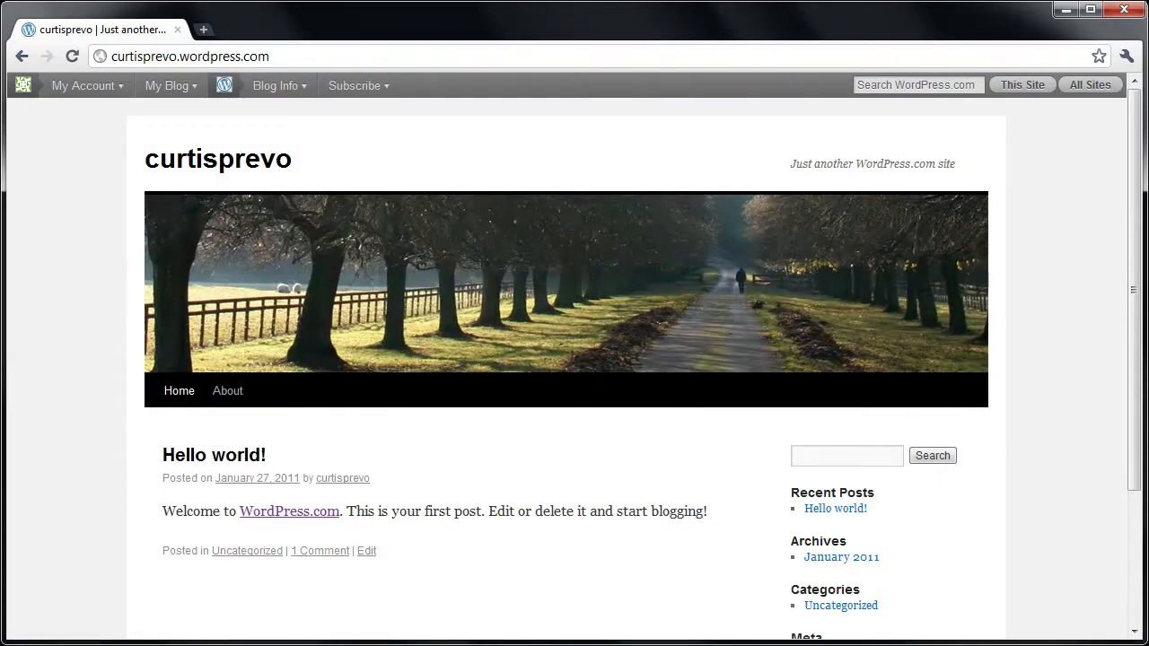
{"action": "left_click_drag", "start_coordinate": [1138, 321], "coordinate": [1138, 474]}
{"action": "left_click_drag", "start_coordinate": [1136, 476], "coordinate": [1138, 308]}
{"action": "left_click", "coordinate": [221, 400]}
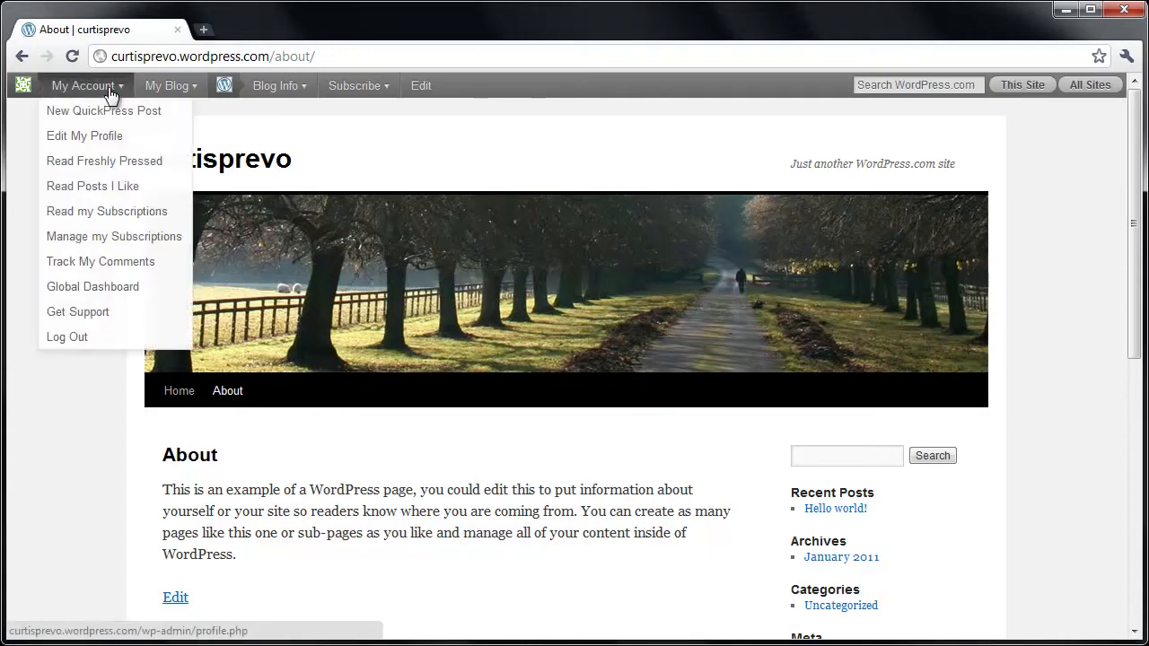
{"action": "mouse_move", "coordinate": [158, 95]}
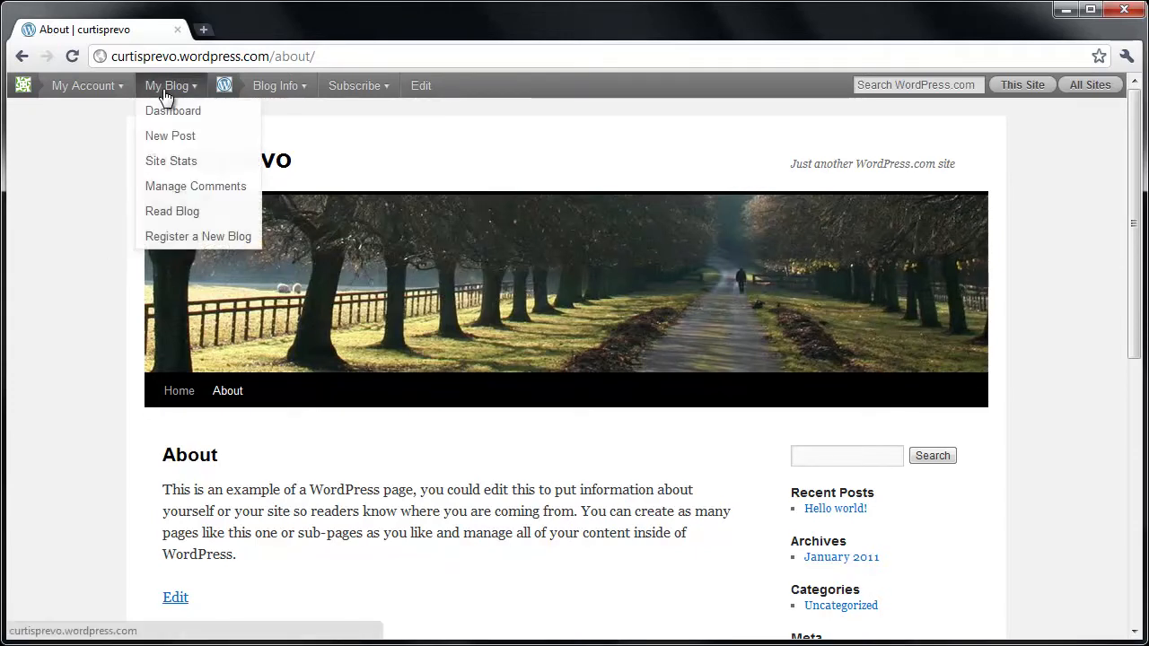
{"action": "left_click", "coordinate": [168, 113]}
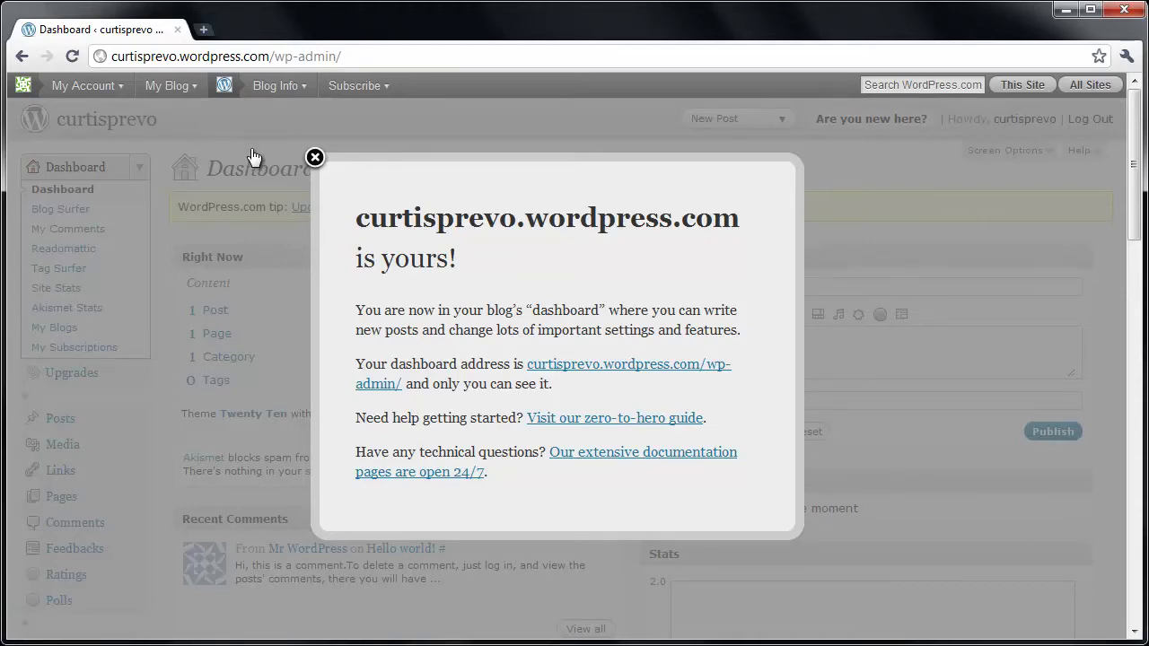
Close the dashboard welcome overlay and expand Pages in the sidebar.
{"action": "left_click", "coordinate": [315, 159]}
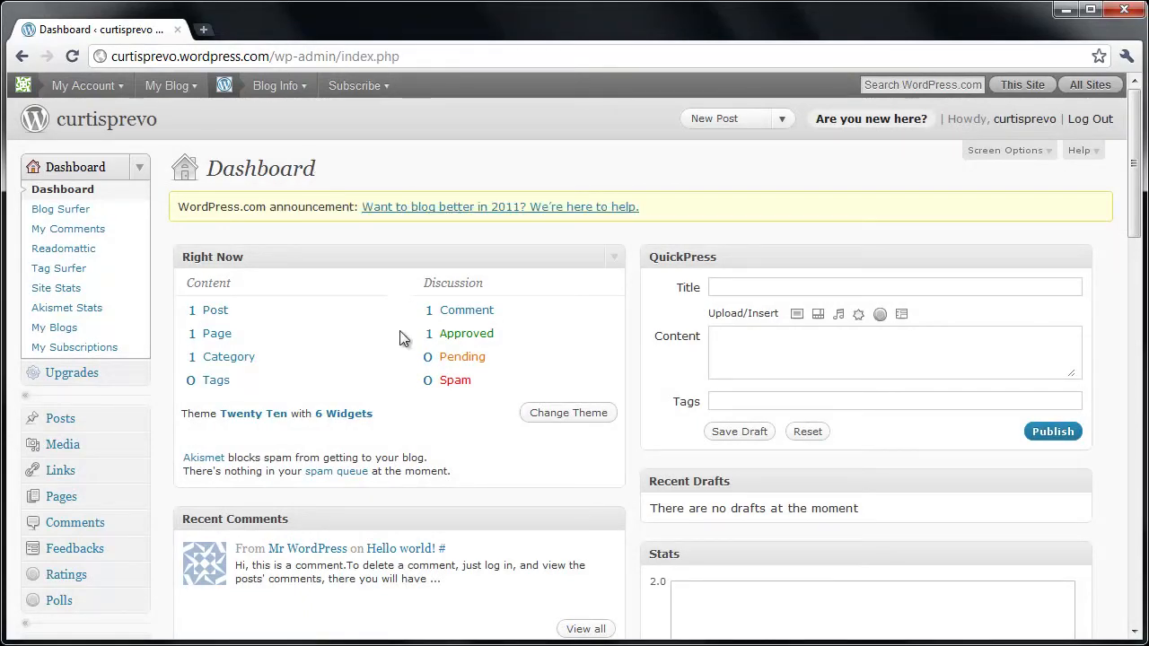
{"action": "left_click", "coordinate": [131, 499]}
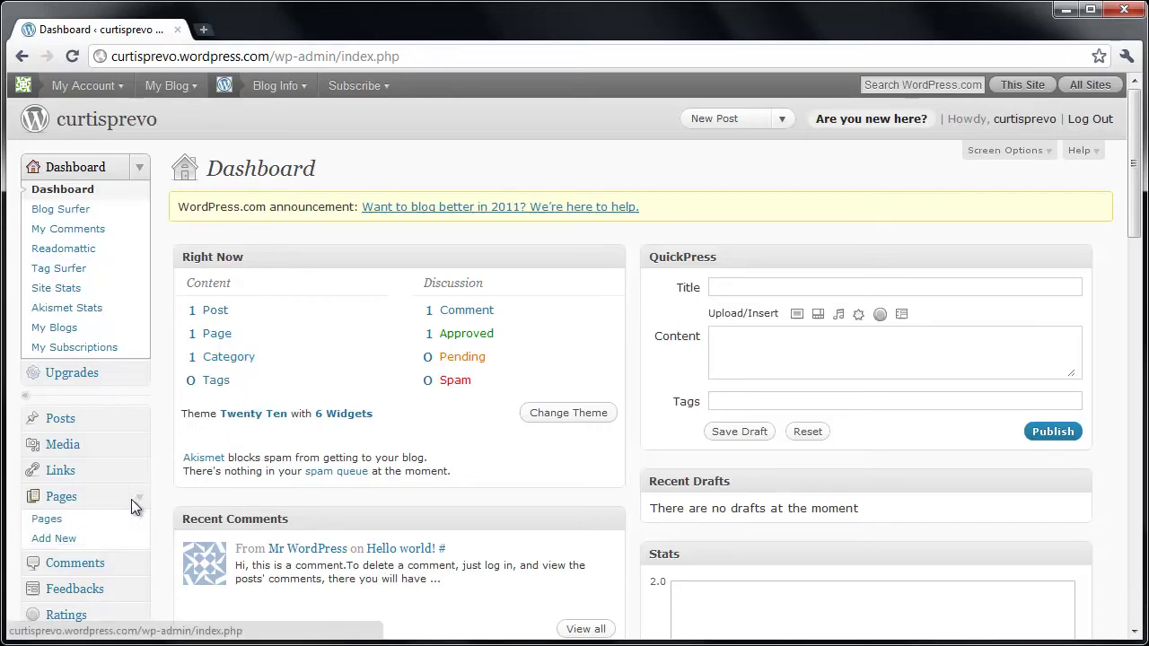
Edit the About page, paste the website-building self-introduction over the sample text, and update it.
{"action": "left_click", "coordinate": [54, 520]}
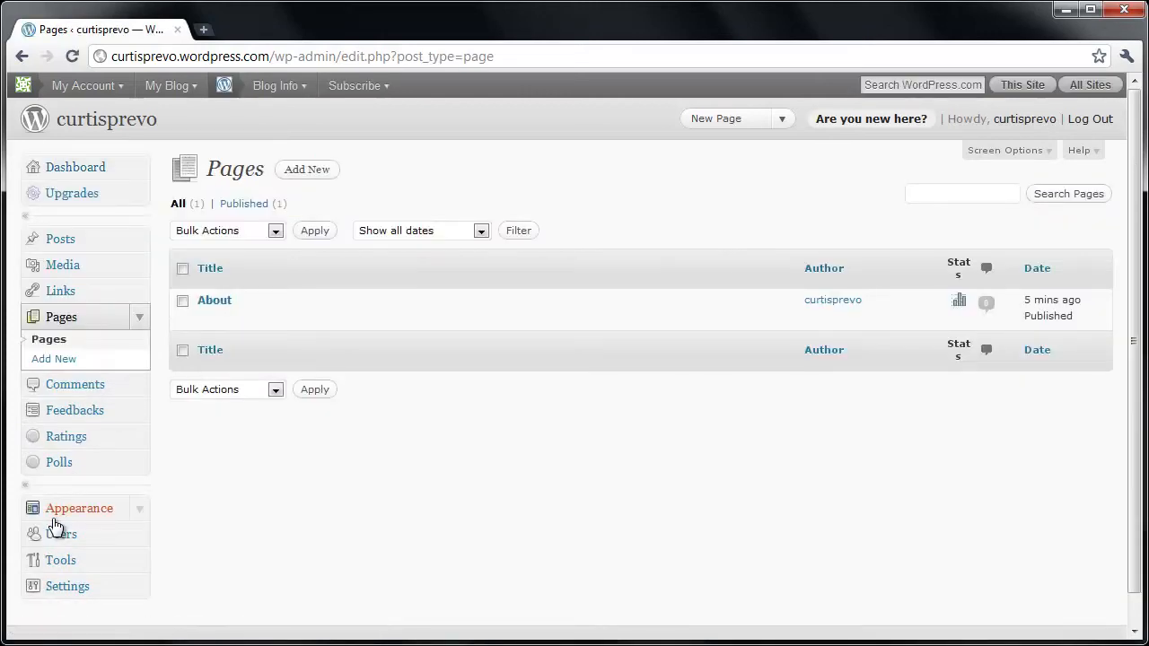
{"action": "left_click", "coordinate": [210, 321]}
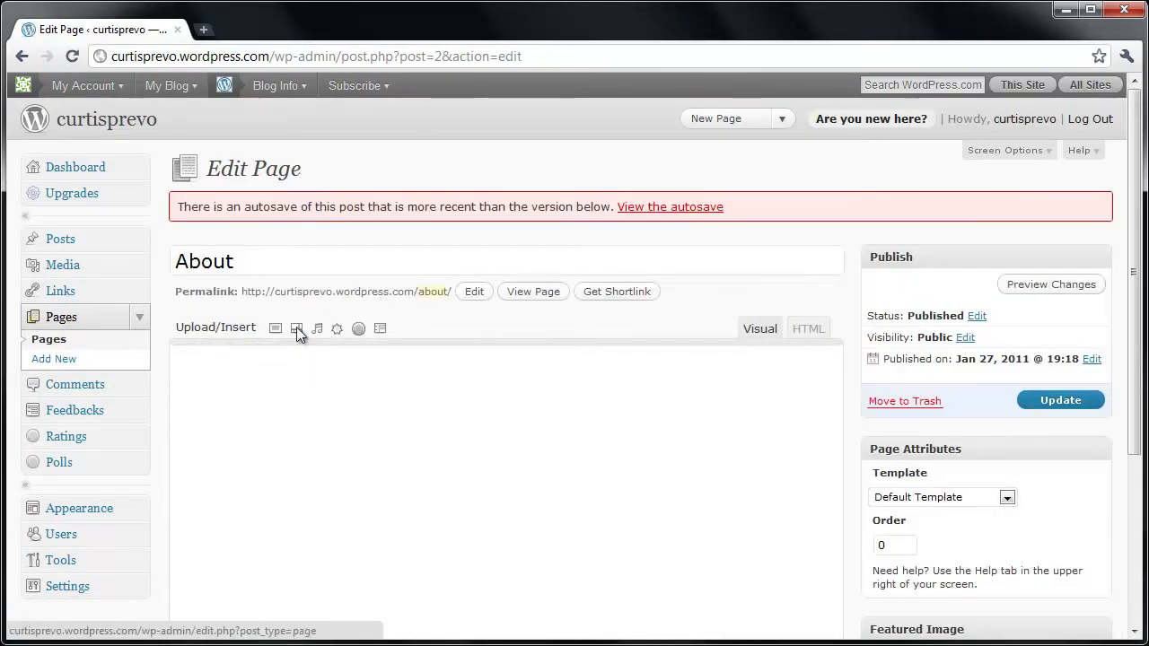
{"action": "left_click_drag", "start_coordinate": [515, 469], "coordinate": [165, 380]}
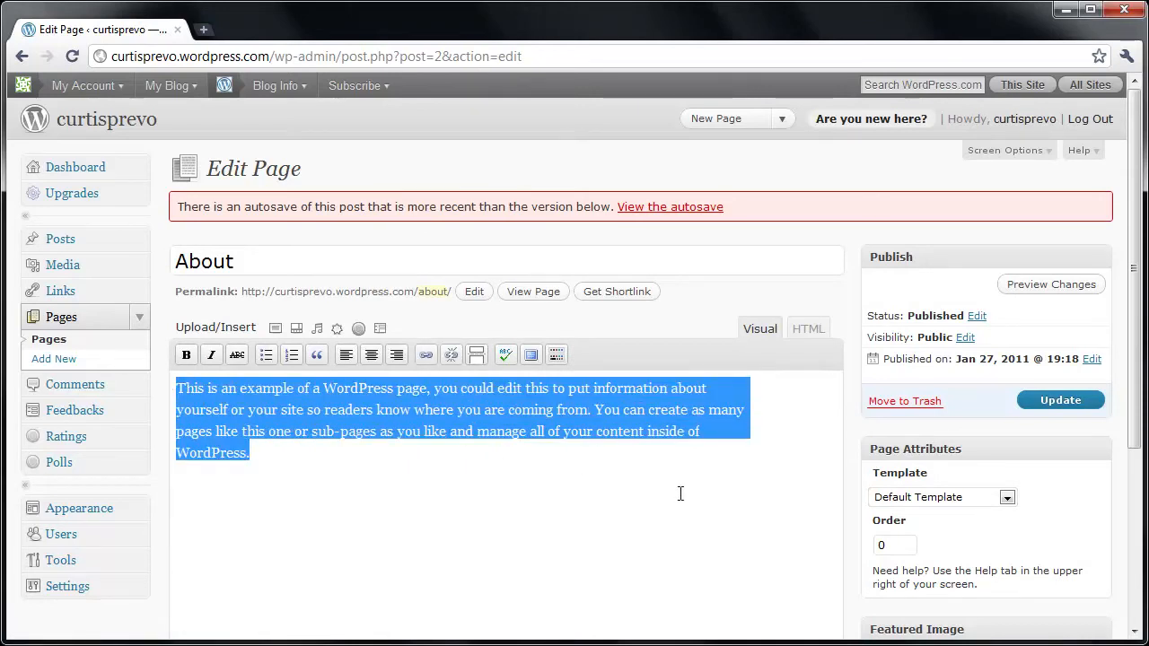
{"action": "type", "text": "Hi, my name is Curtis Prevo, and I'm here to teach you how to create a professional website using WordPress."}
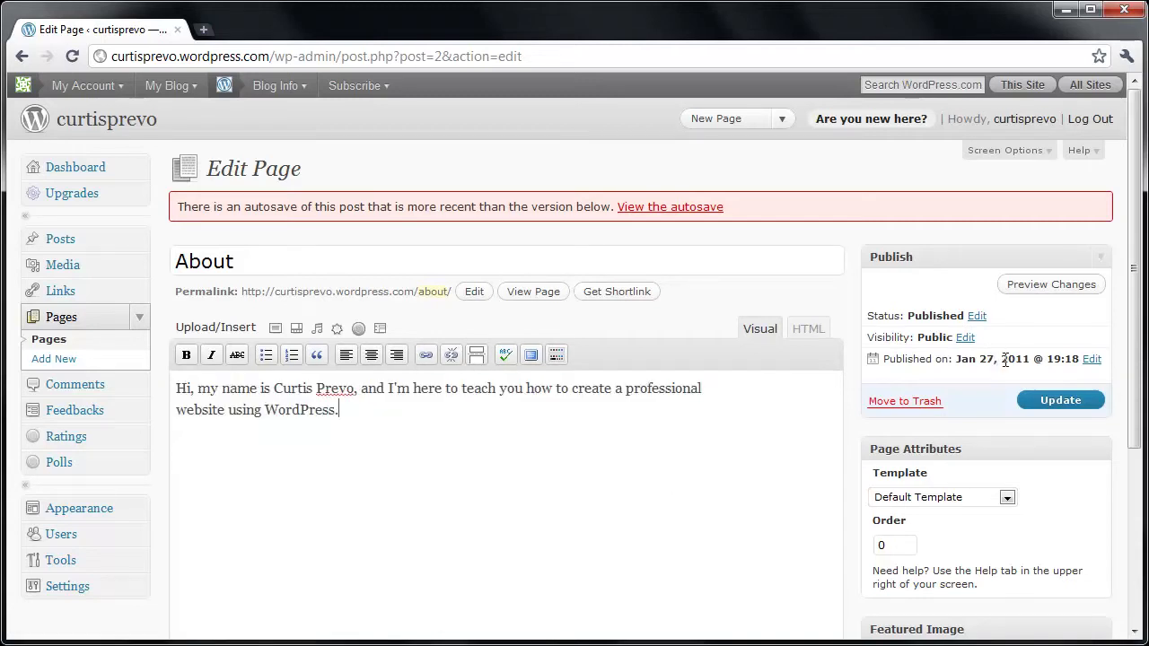
{"action": "left_click", "coordinate": [1061, 401]}
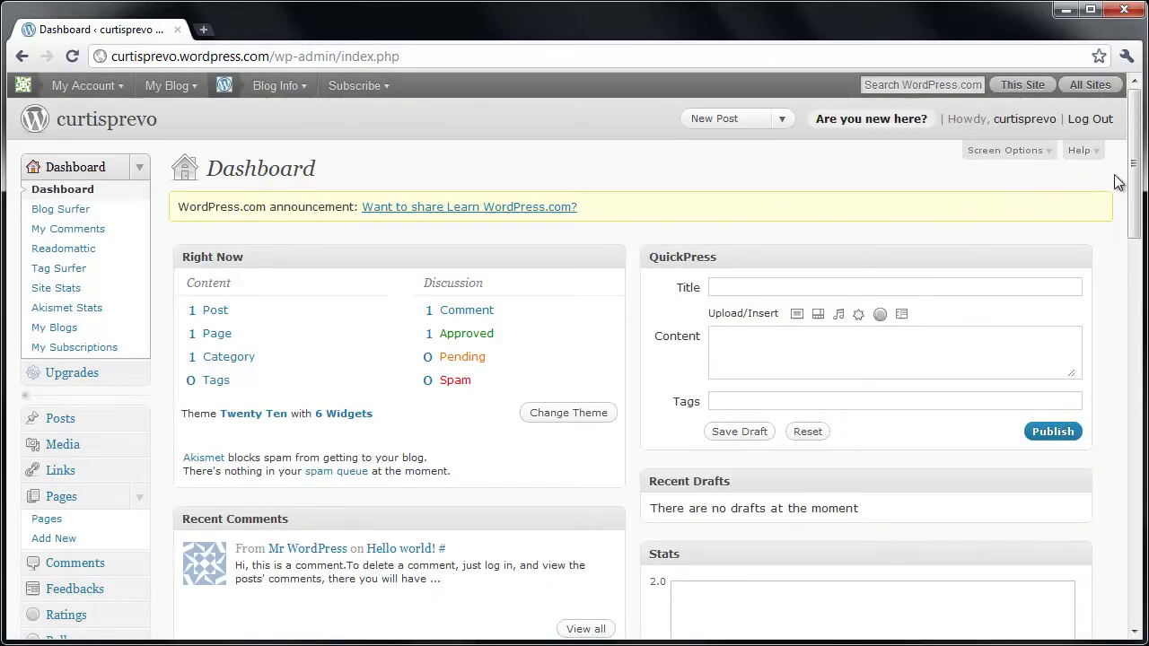
Expand Settings in the sidebar and open the General settings page.
{"action": "left_click_drag", "start_coordinate": [1133, 169], "coordinate": [1138, 221]}
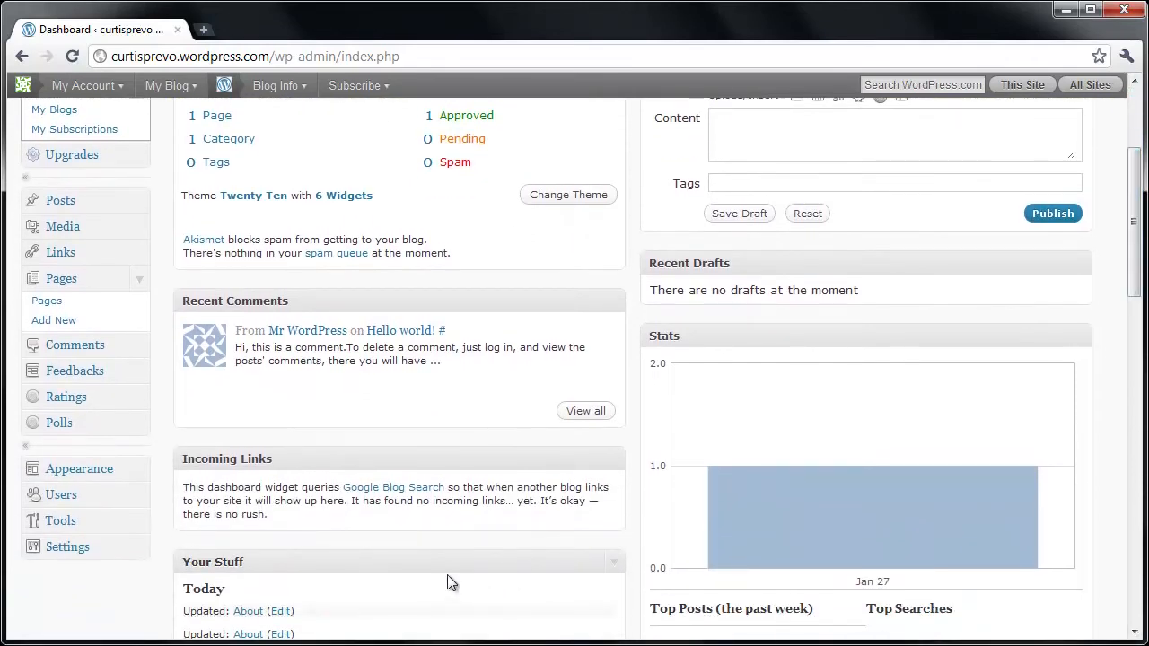
{"action": "left_click", "coordinate": [137, 548]}
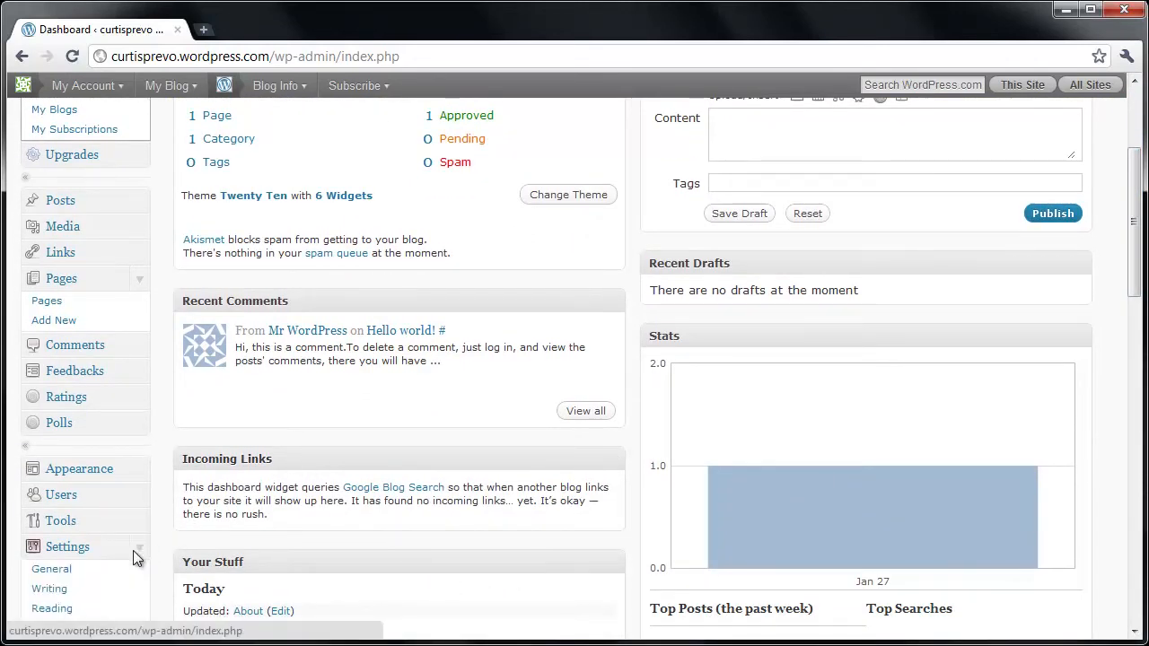
{"action": "left_click", "coordinate": [76, 569]}
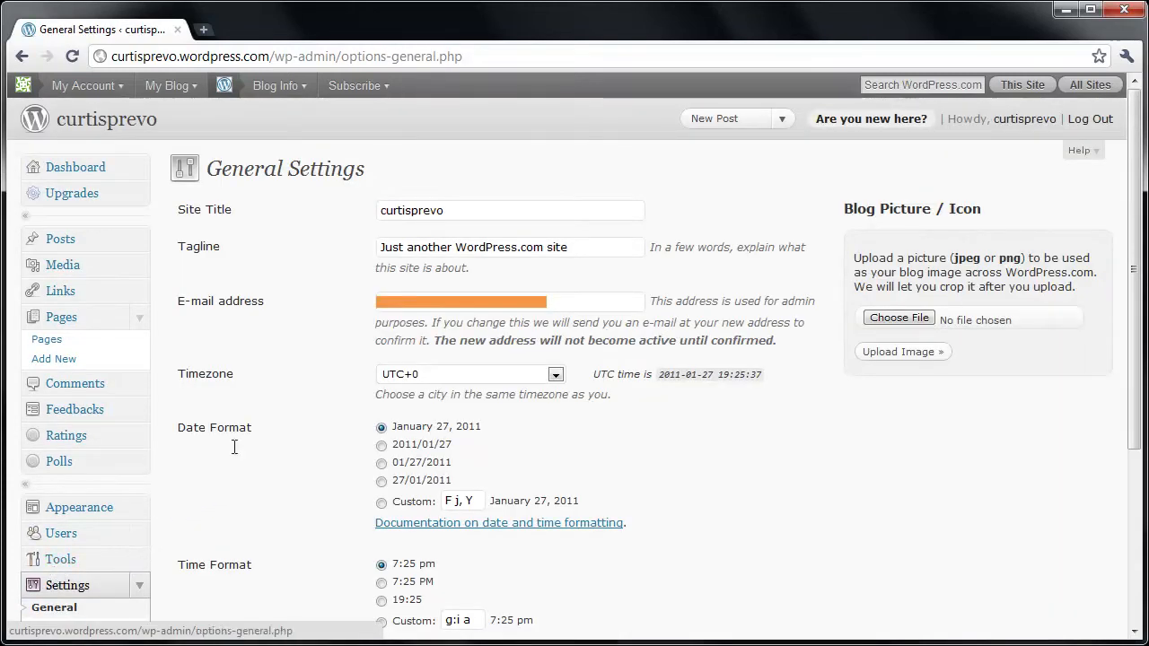
Retitle the site 'Learning WordPress' and change the tagline to 'Not just another WordPress.com site'.
{"action": "left_click_drag", "start_coordinate": [464, 212], "coordinate": [377, 211]}
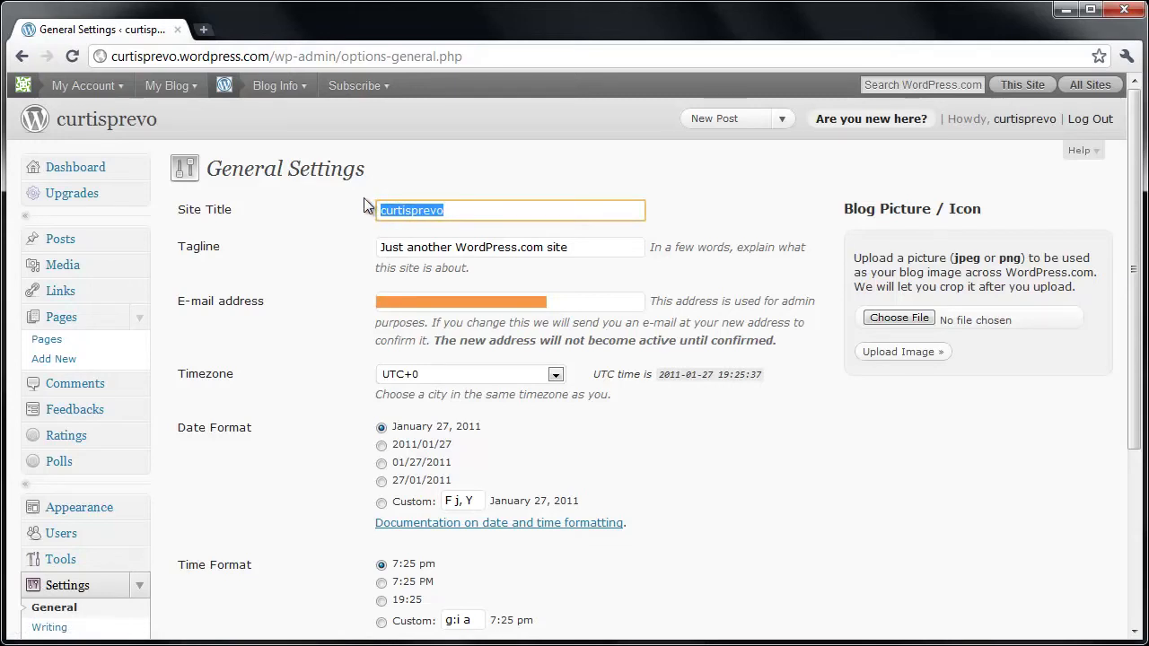
{"action": "type", "text": "Learning WordPress"}
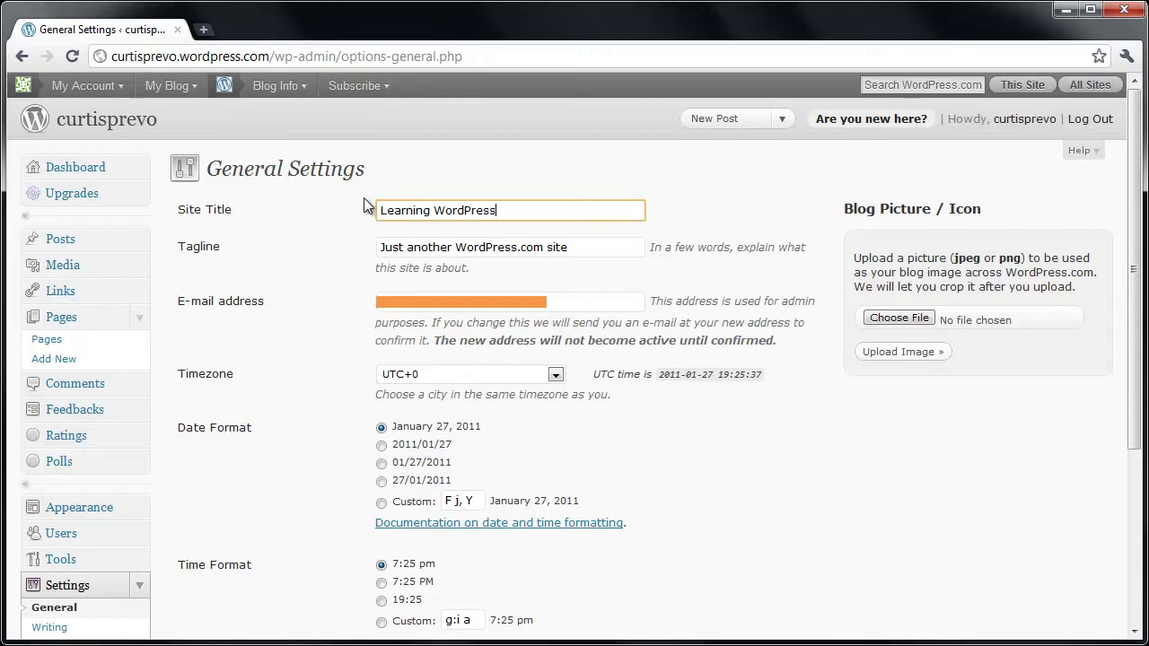
{"action": "left_click_drag", "start_coordinate": [579, 255], "coordinate": [385, 244]}
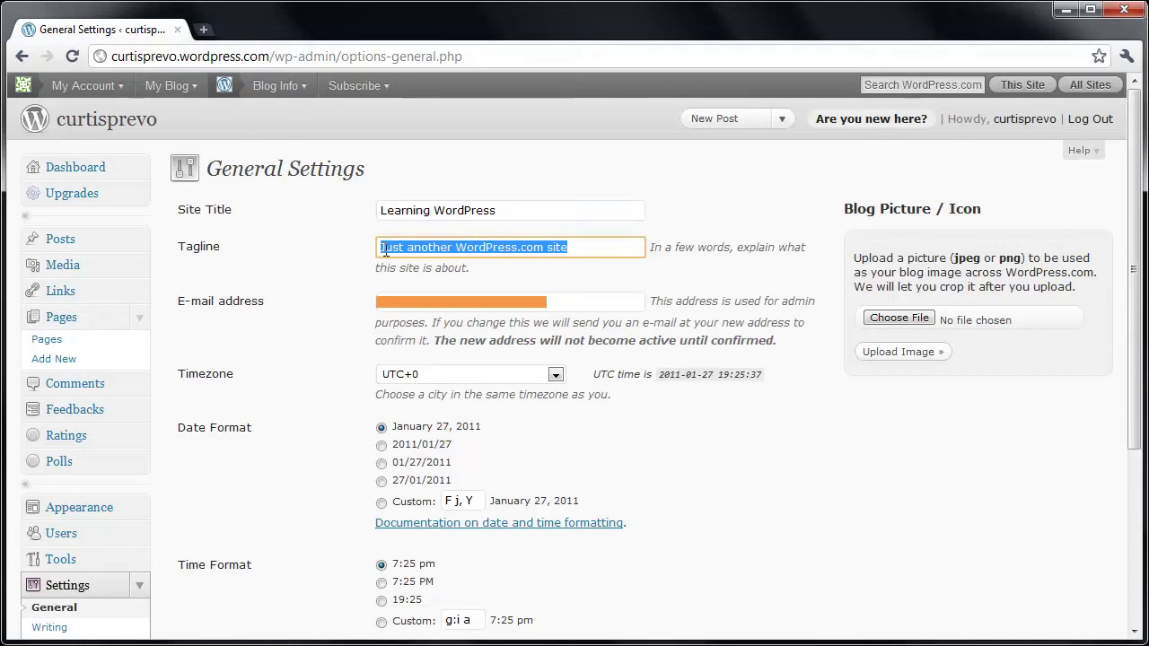
{"action": "left_click", "coordinate": [381, 251]}
{"action": "type", "text": "Not"}
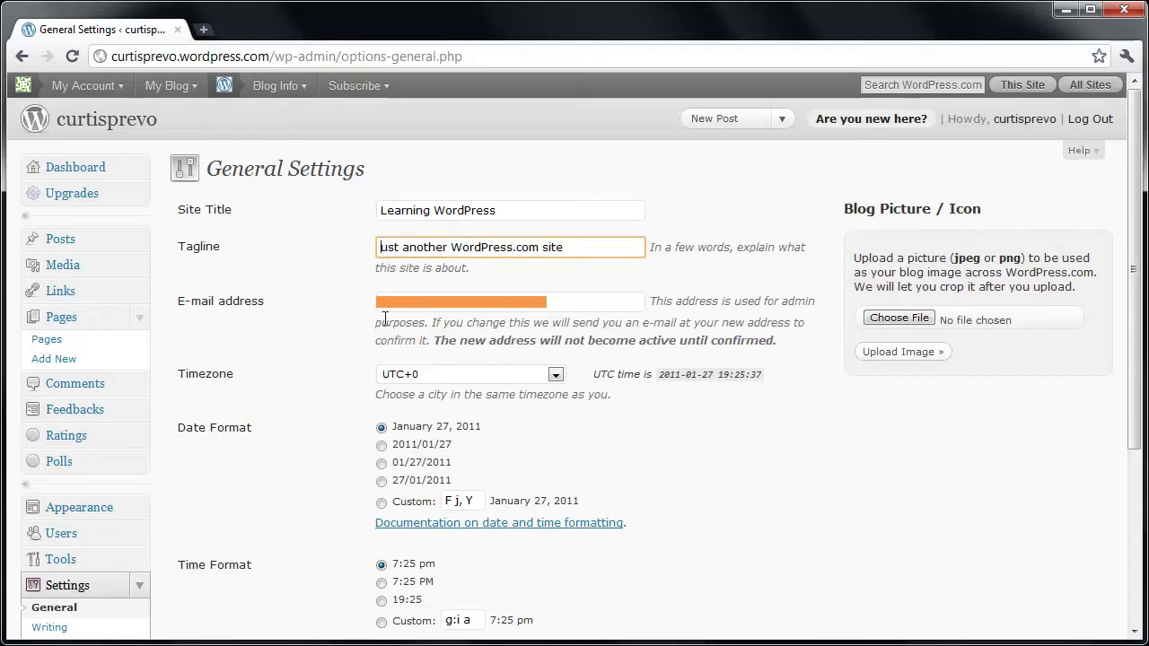
{"action": "key", "text": "Delete"}
{"action": "type", "text": "j"}
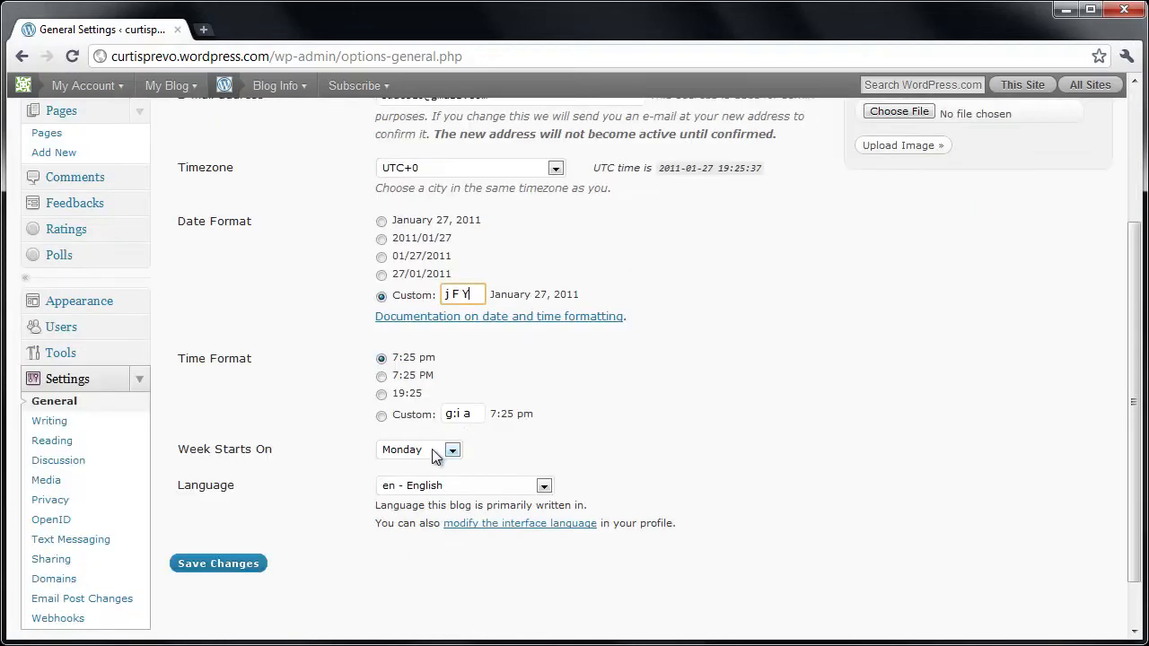
Start the week on Sunday, set the timezone to UTC-5, save, and go to Privacy.
{"action": "left_click", "coordinate": [431, 451]}
{"action": "left_click", "coordinate": [400, 467]}
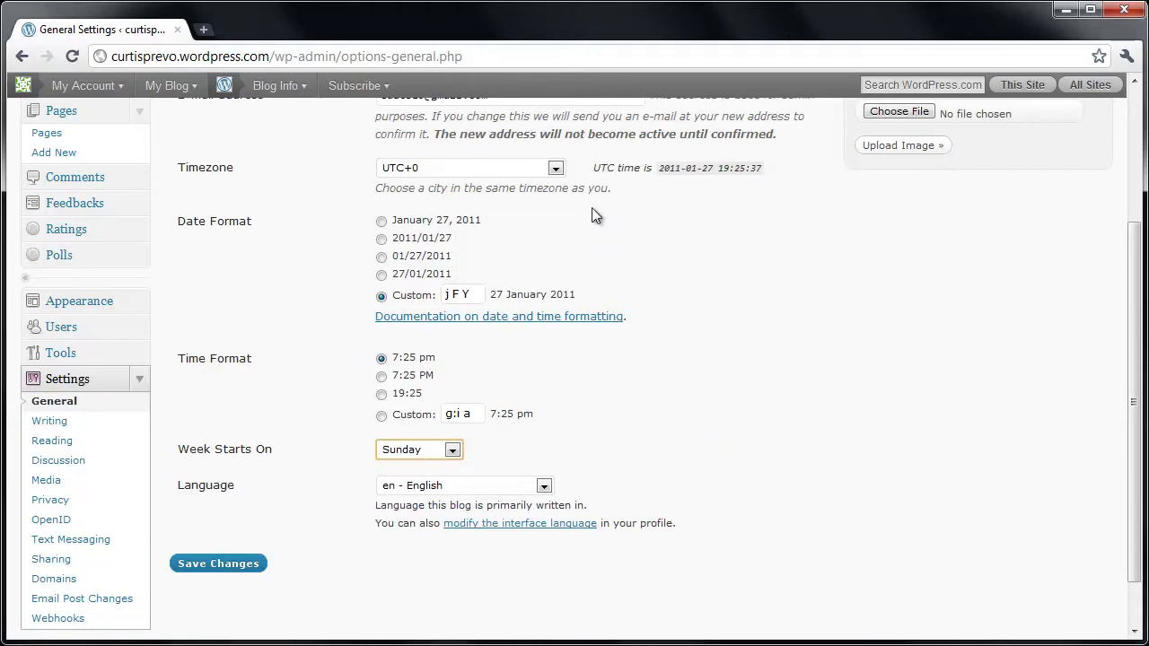
{"action": "left_click", "coordinate": [556, 170]}
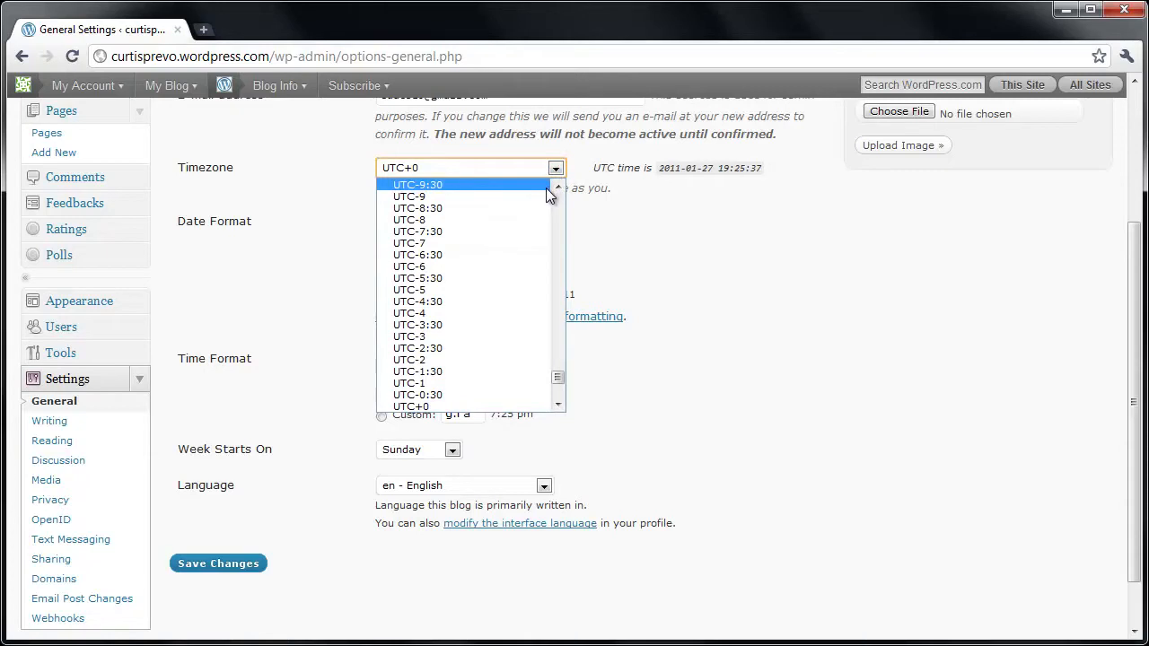
{"action": "left_click", "coordinate": [485, 289]}
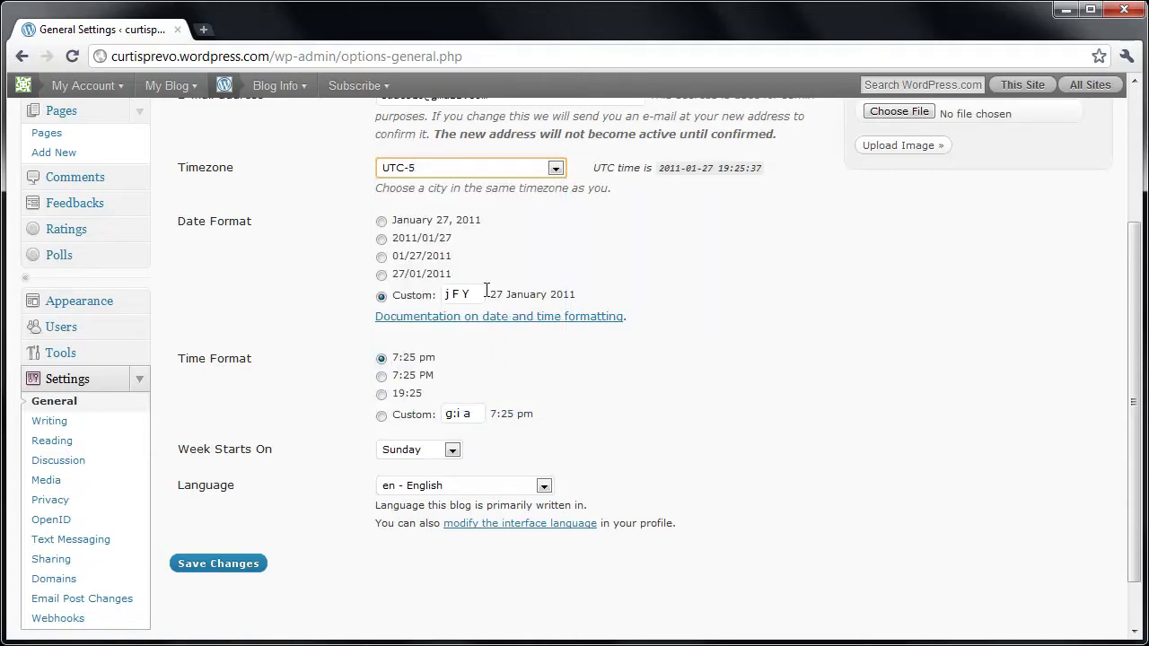
{"action": "left_click", "coordinate": [239, 565]}
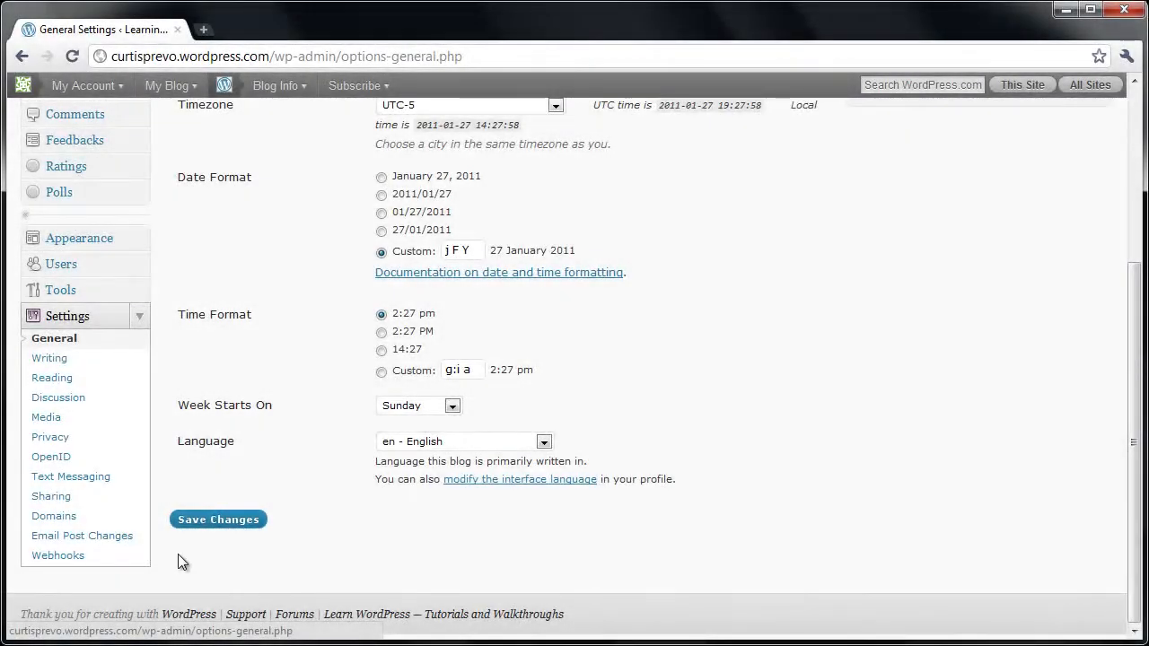
{"action": "left_click", "coordinate": [49, 440]}
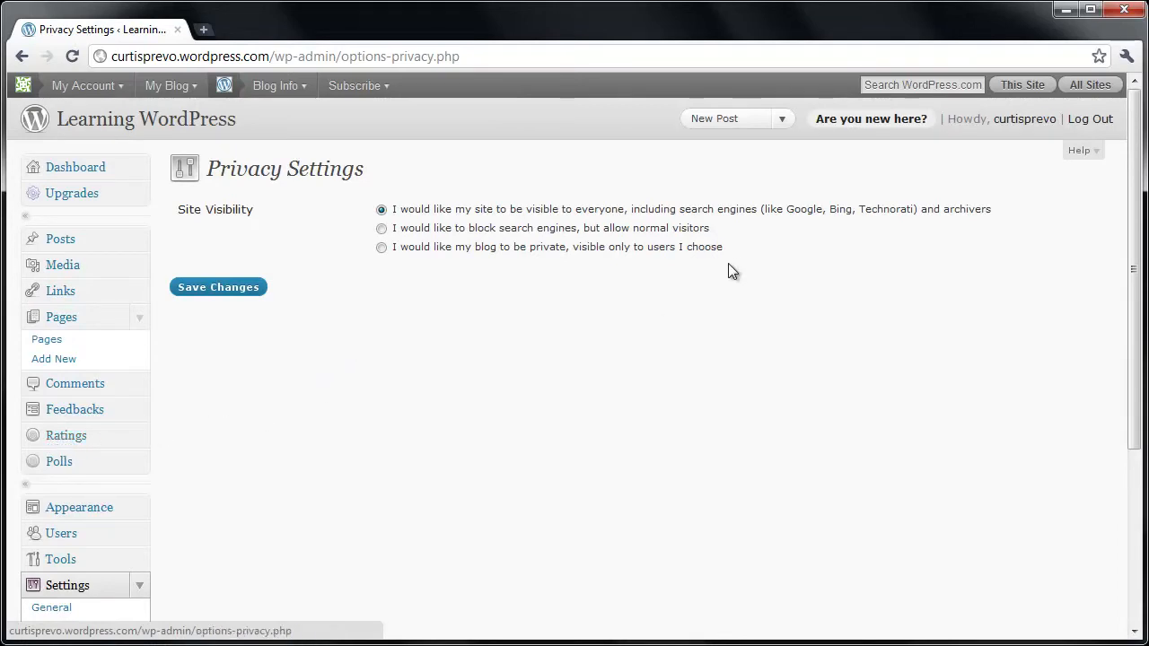
Keep the site public and move on to the Discussion settings.
{"action": "scroll", "coordinate": [743, 252], "scroll_direction": "down", "scroll_amount": 3}
{"action": "left_click", "coordinate": [77, 398]}
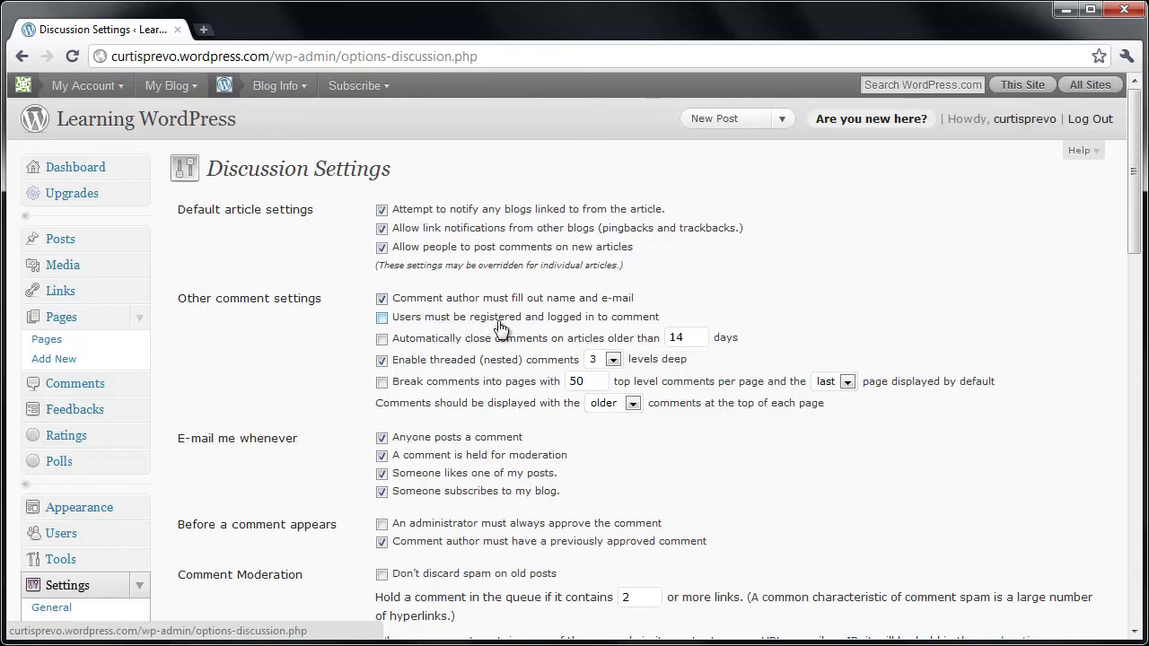
Require registered commenters and auto-close comments on articles older than 21 days.
{"action": "left_click", "coordinate": [382, 318]}
{"action": "left_click", "coordinate": [382, 339]}
{"action": "left_click", "coordinate": [683, 334]}
{"action": "double_click", "coordinate": [683, 336]}
{"action": "type", "text": "21"}
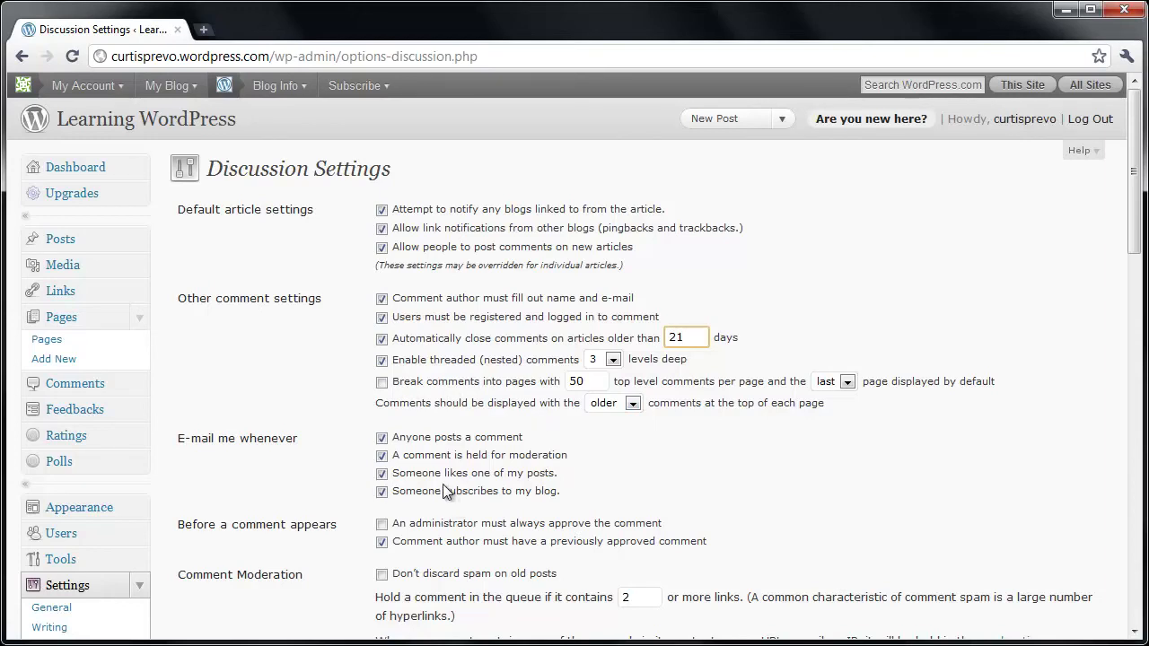
Turn off per-comment e-mails and the previously-approved-author rule, then save the discussion settings.
{"action": "left_click", "coordinate": [384, 439]}
{"action": "left_click", "coordinate": [433, 544]}
{"action": "left_click_drag", "start_coordinate": [1137, 225], "coordinate": [1122, 321]}
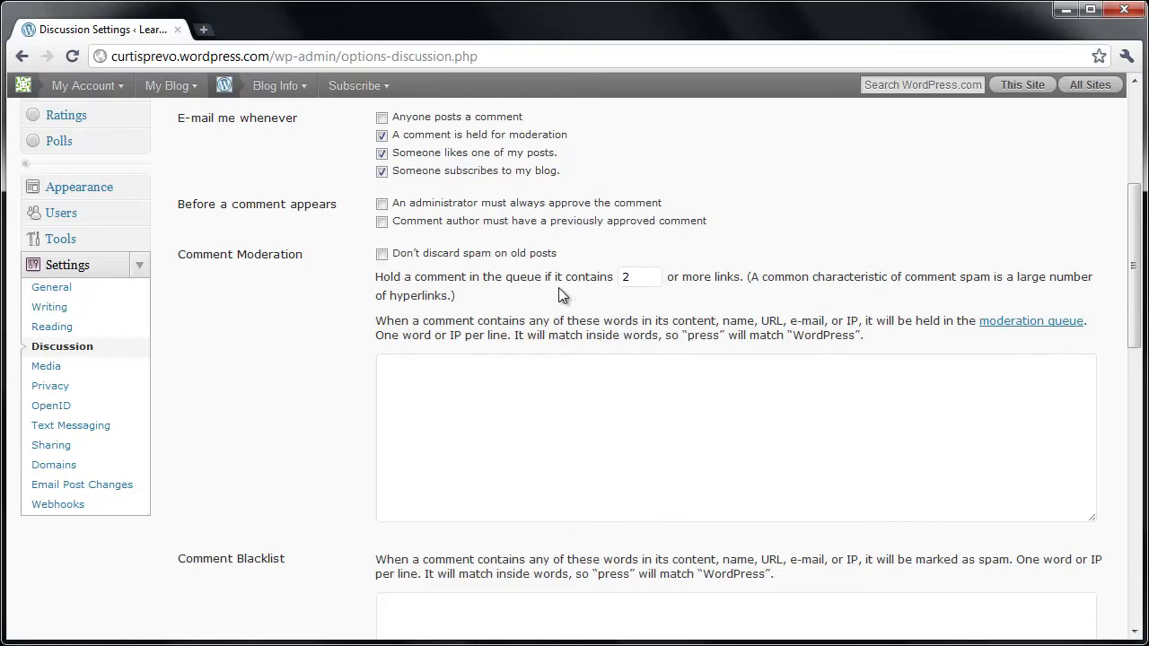
{"action": "double_click", "coordinate": [621, 277]}
{"action": "left_click_drag", "start_coordinate": [1138, 300], "coordinate": [1142, 491]}
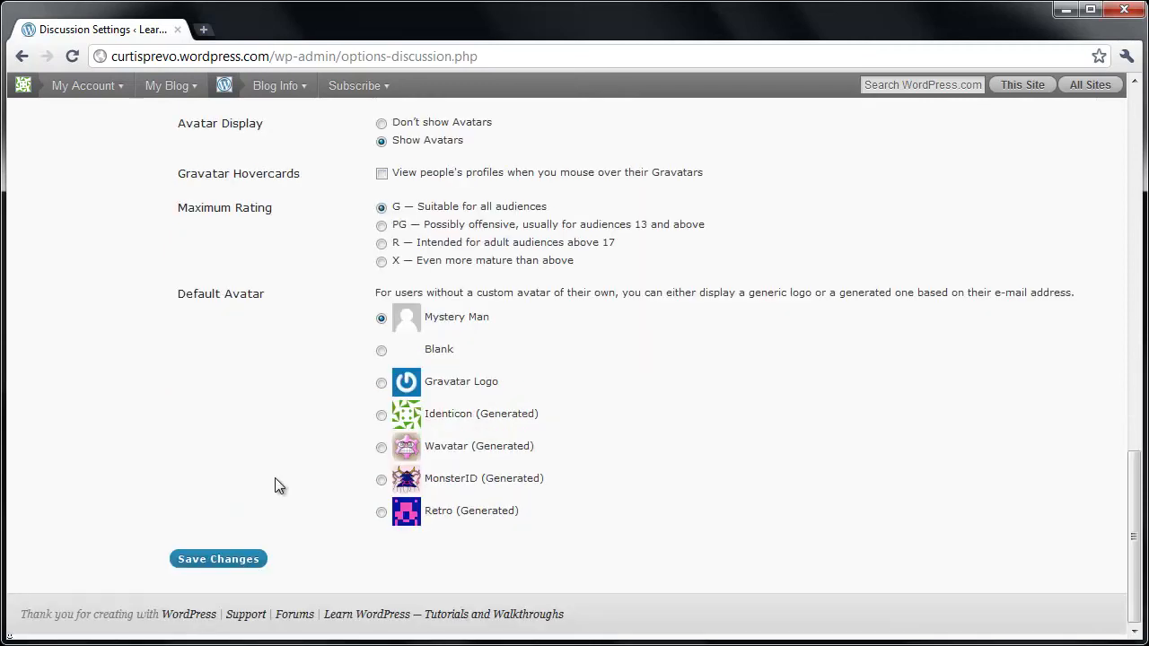
{"action": "left_click", "coordinate": [221, 561]}
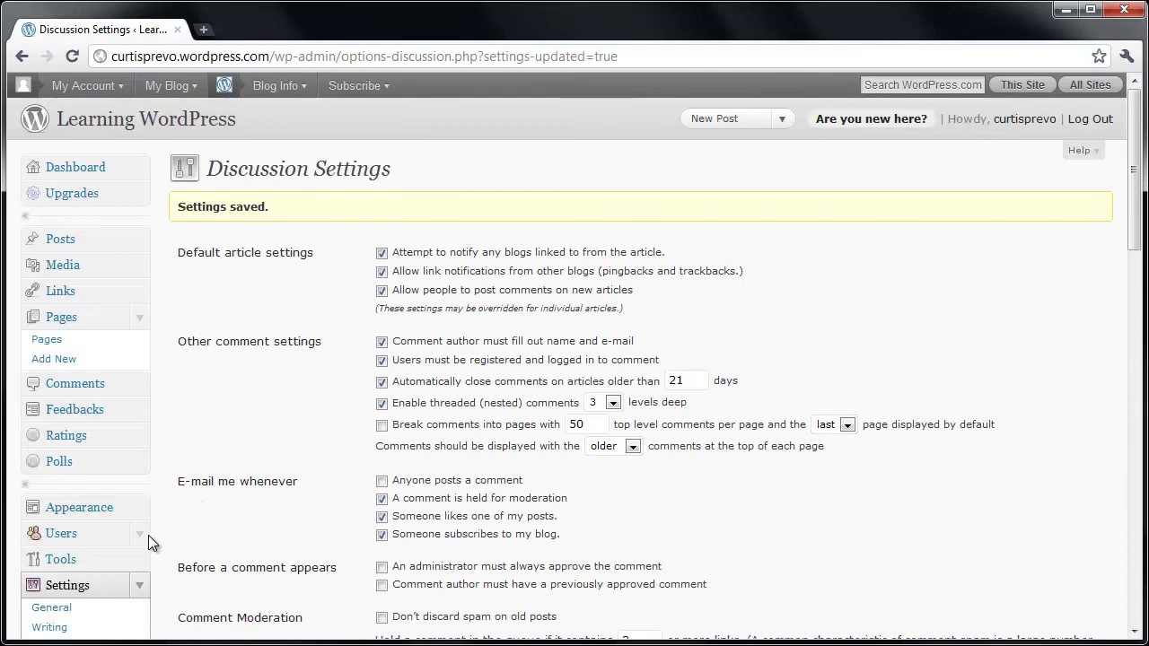
Go to Users > Invites to reach the invitation form.
{"action": "left_click", "coordinate": [141, 538]}
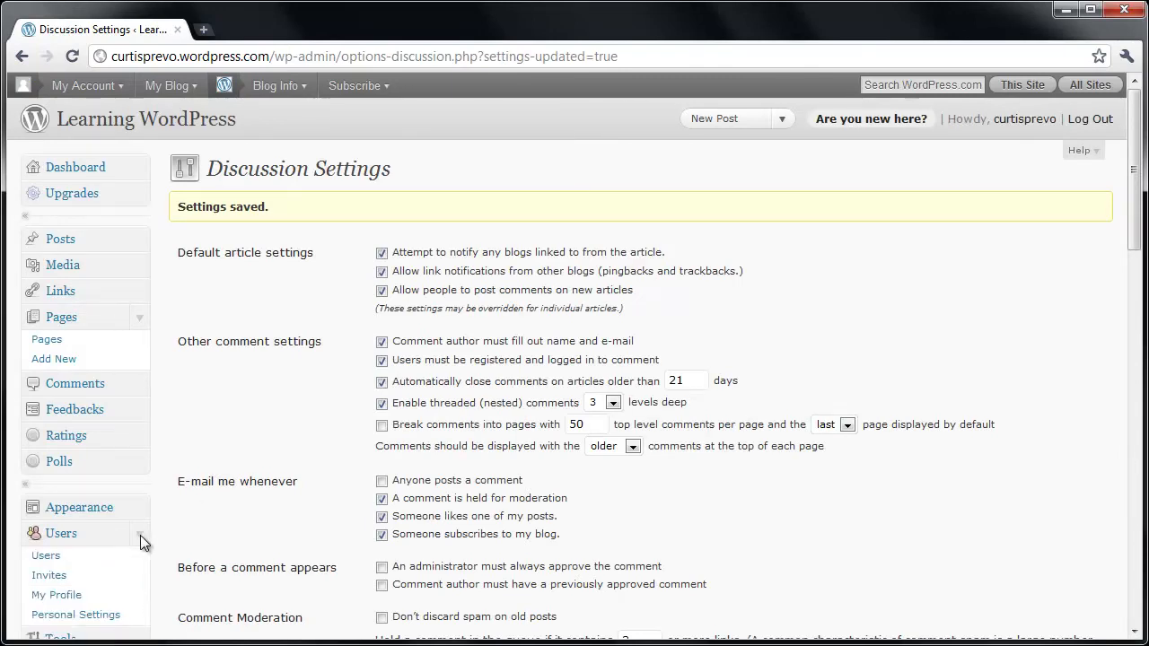
{"action": "left_click", "coordinate": [50, 581]}
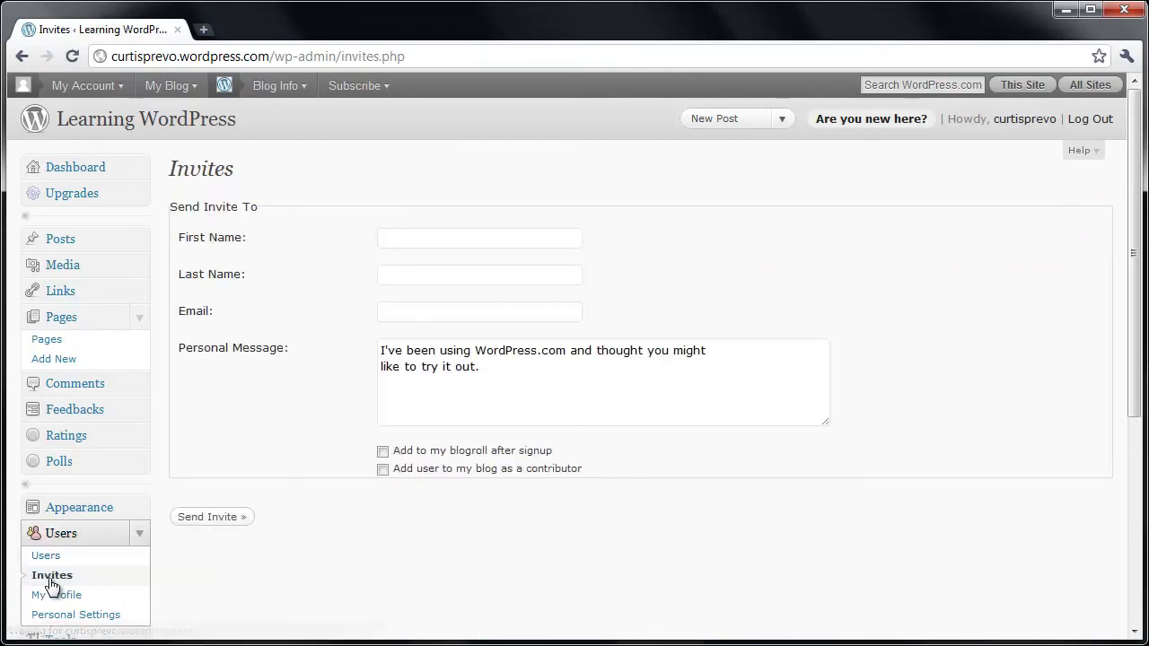